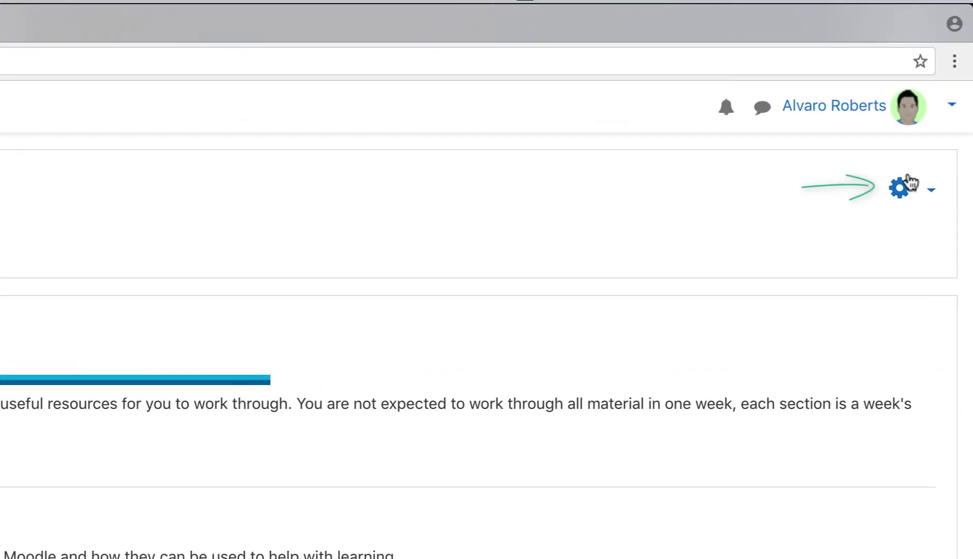
Step: Turn editing on for the course and rename the "Welcome to Sandbox Module" section as "Welcome to Sandbox Site"
left_click(901, 190)
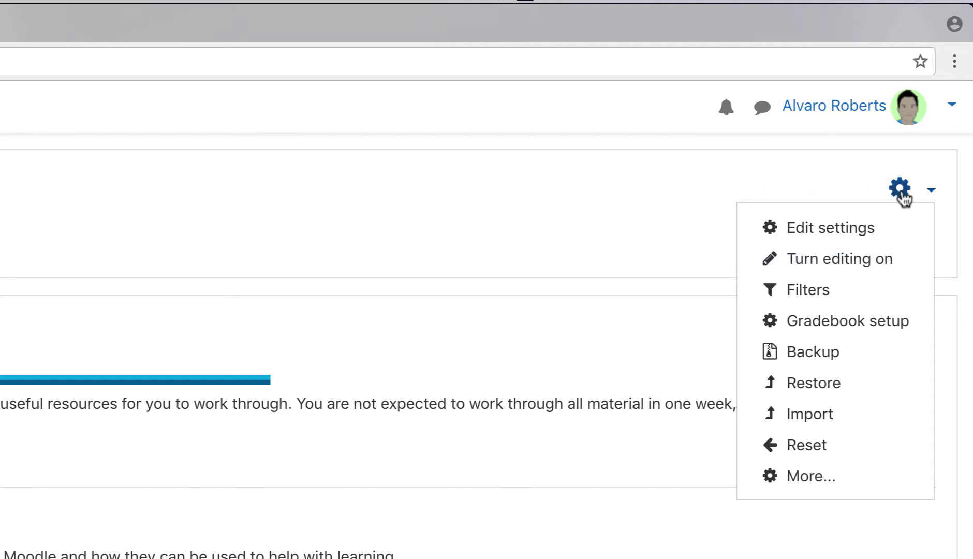
left_click(841, 264)
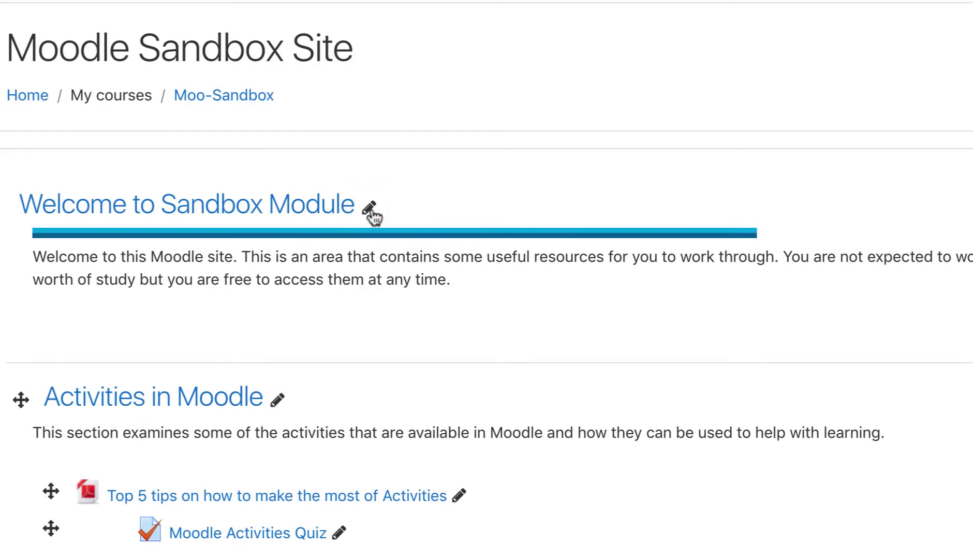
left_click(370, 210)
left_click(309, 202)
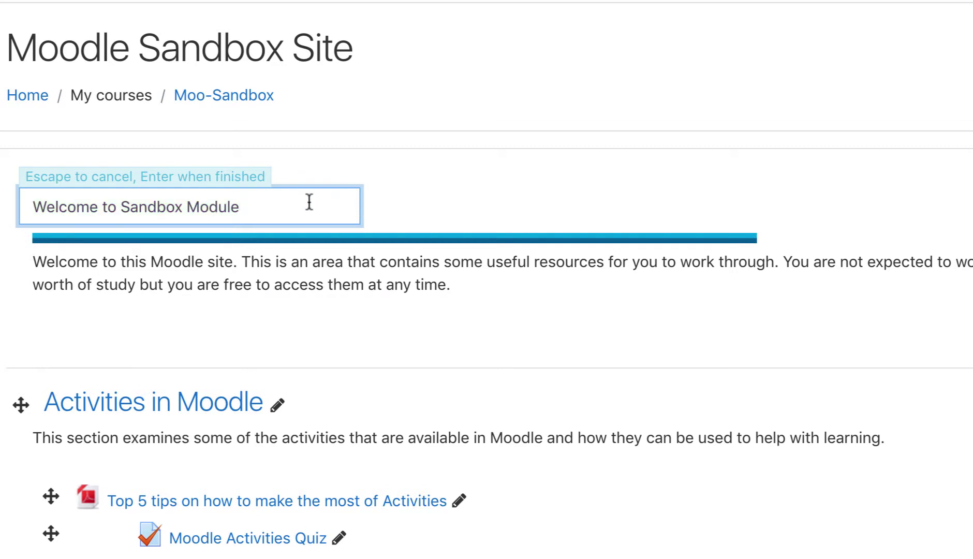
key("BackSpace")
key("BackSpace")
key("BackSpace")
key("BackSpace")
key("BackSpace")
key("BackSpace")
type("Site")
key("Return")
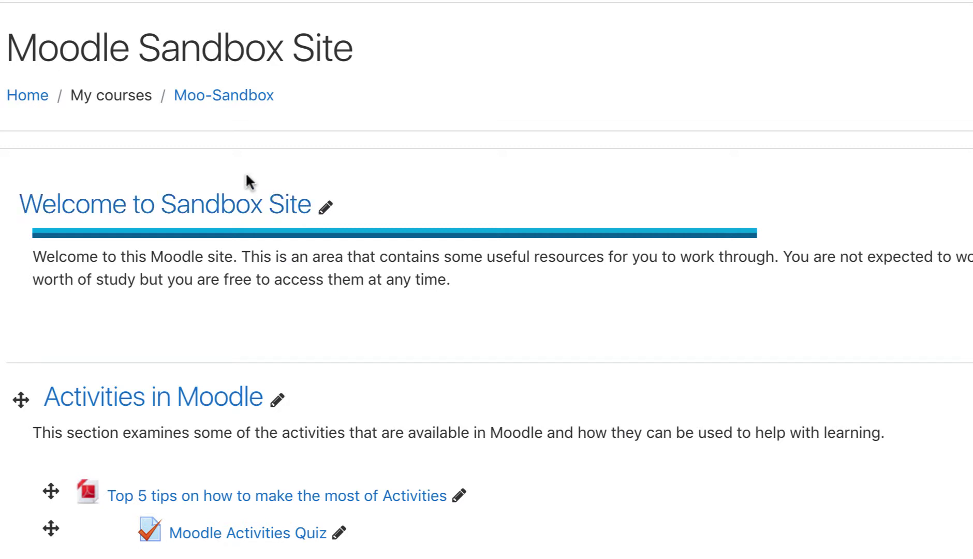
Step: Move the "Activities in Moodle" section below the "Resources on Moodle" section
left_click(21, 398)
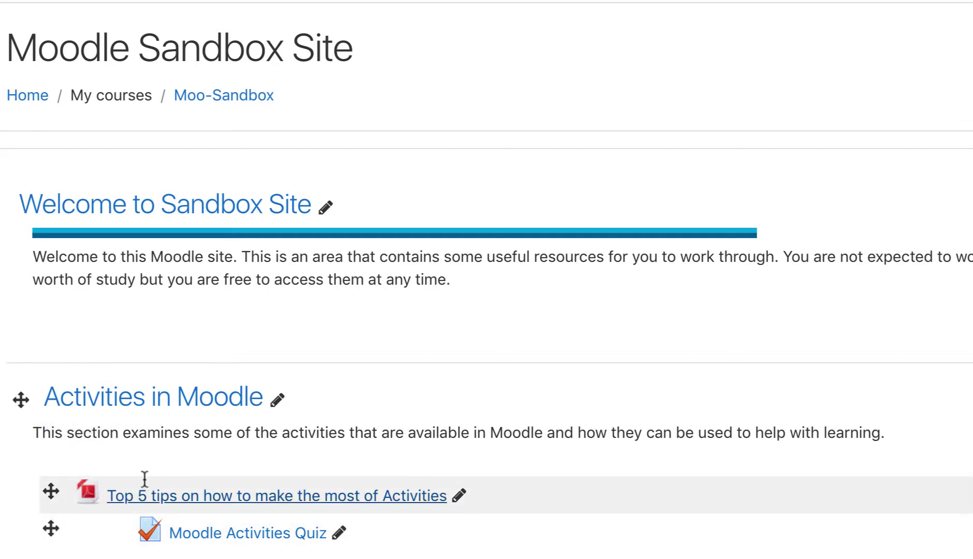
scroll(160, 341, "down", 3)
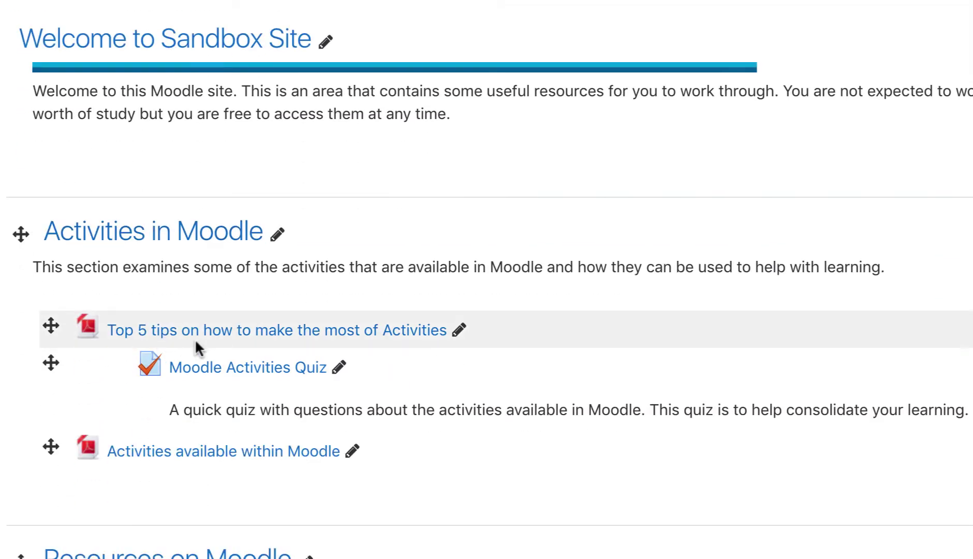
scroll(195, 344, "down", 2)
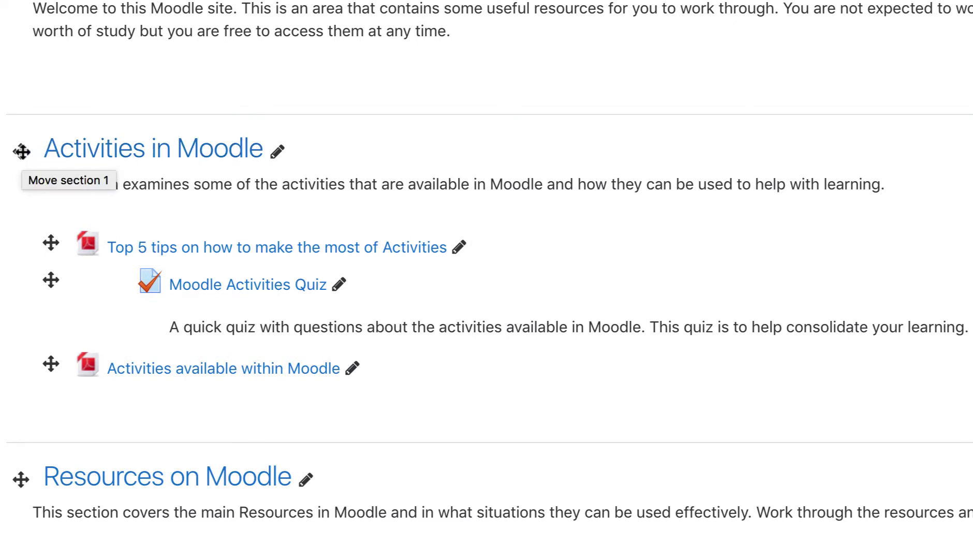
left_click_drag(22, 151, 37, 530)
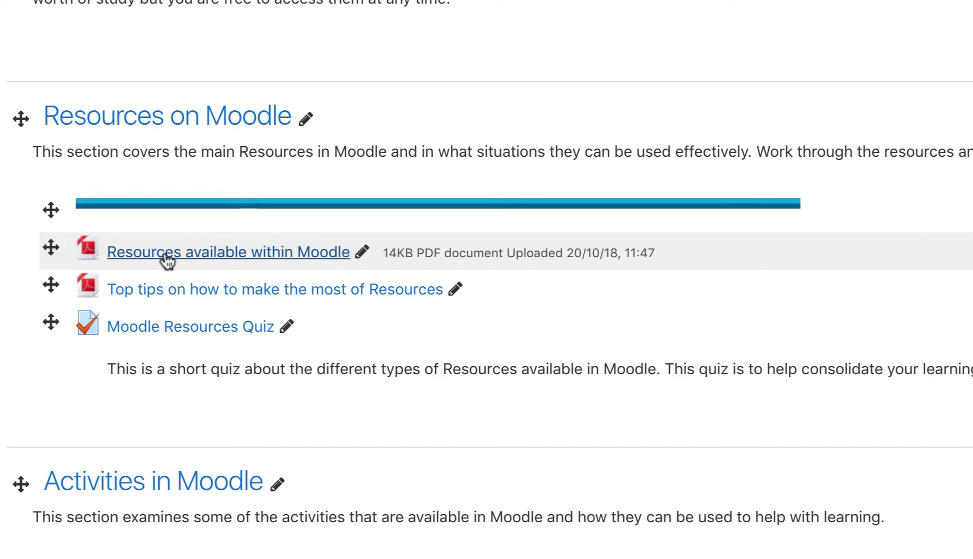
Step: View the possible move destinations for the "Resources available within Moodle" file and close the list without moving it
left_click(51, 247)
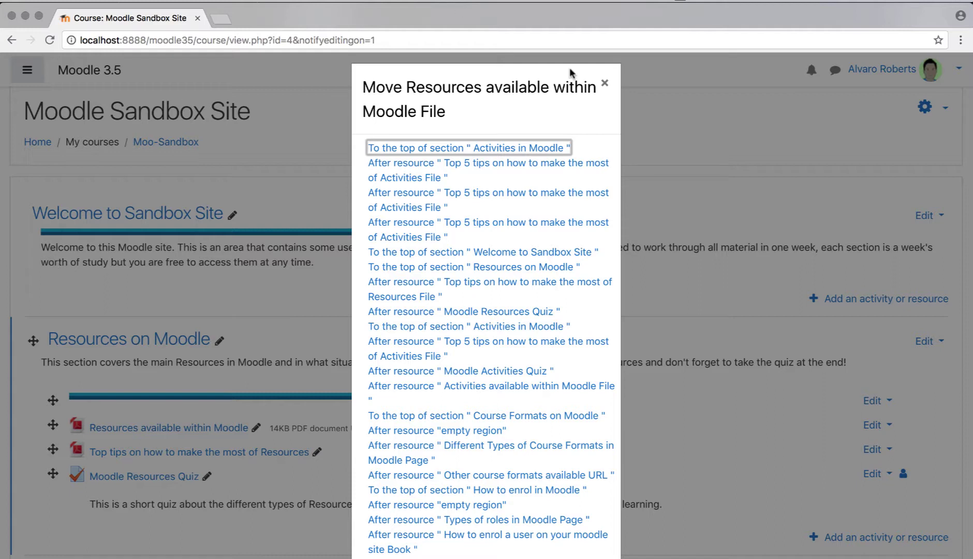
left_click(604, 87)
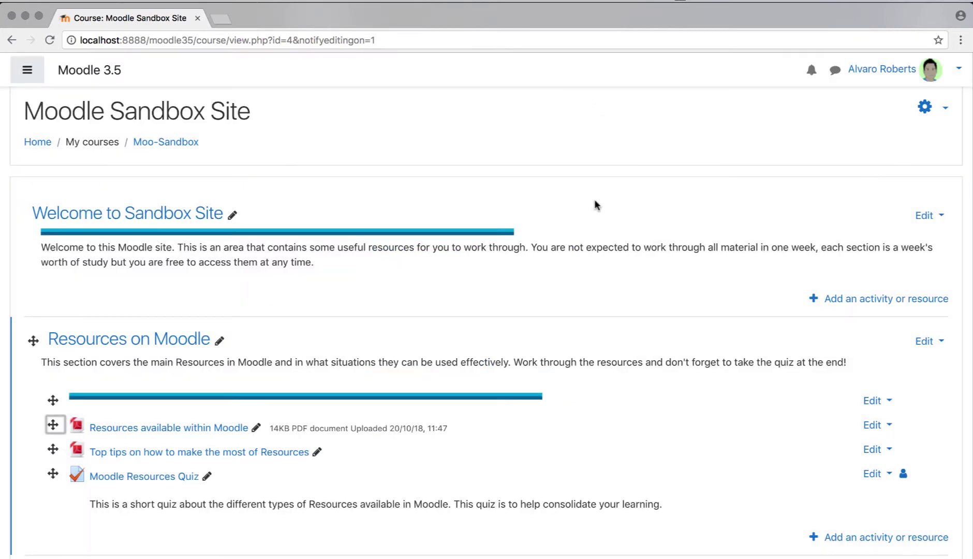
left_click(614, 327)
Step: Examine the name and summary settings of the "Resources on Moodle" topic and leave them without saving
scroll(613, 326, "down", 1)
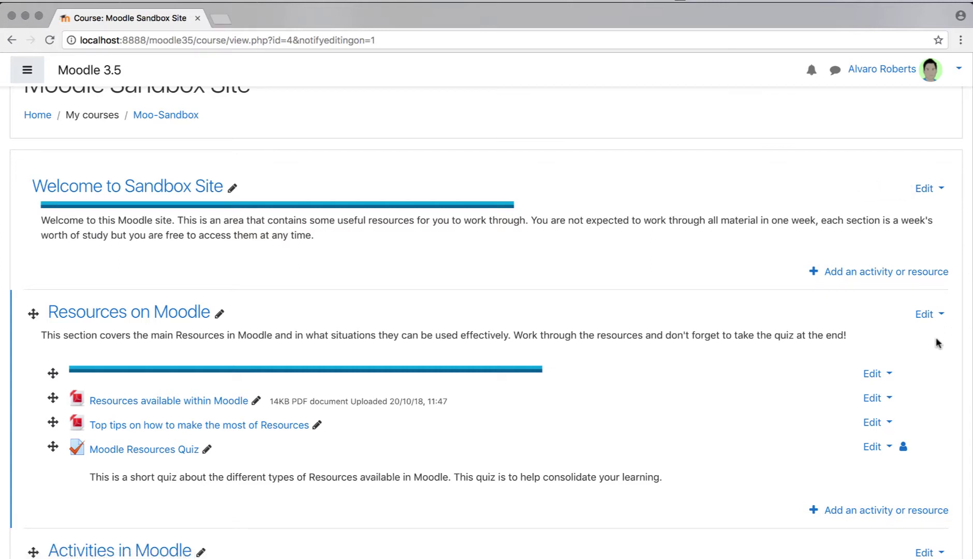
scroll(938, 343, "down", 3)
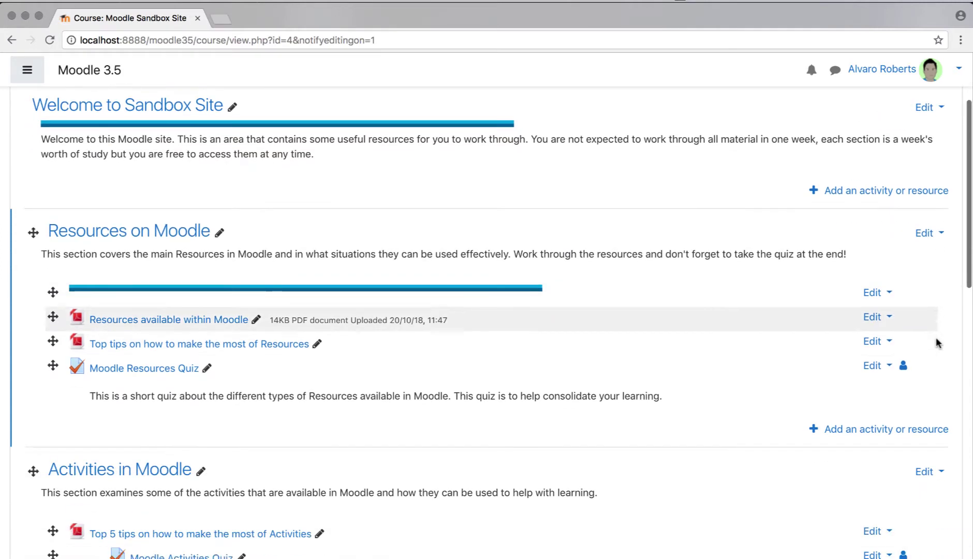
left_click(925, 234)
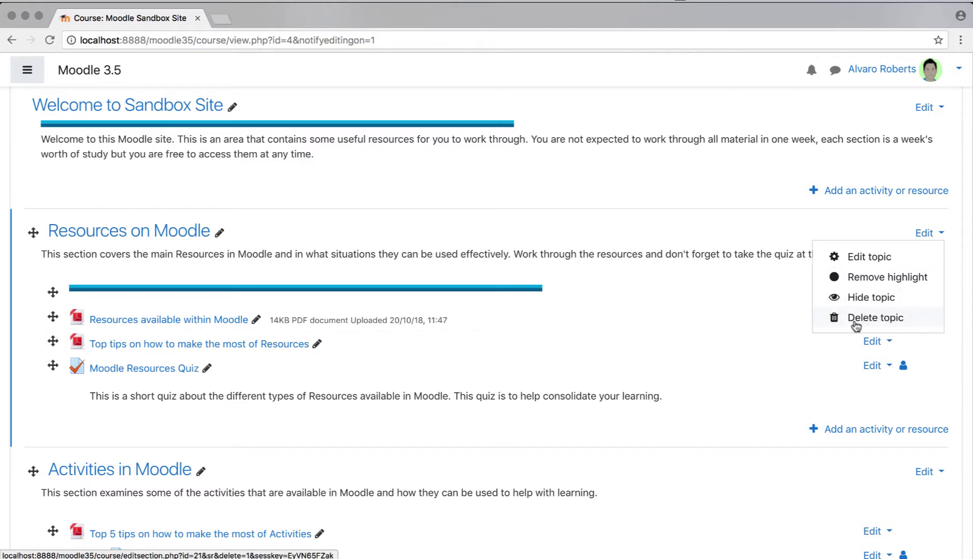
left_click(883, 262)
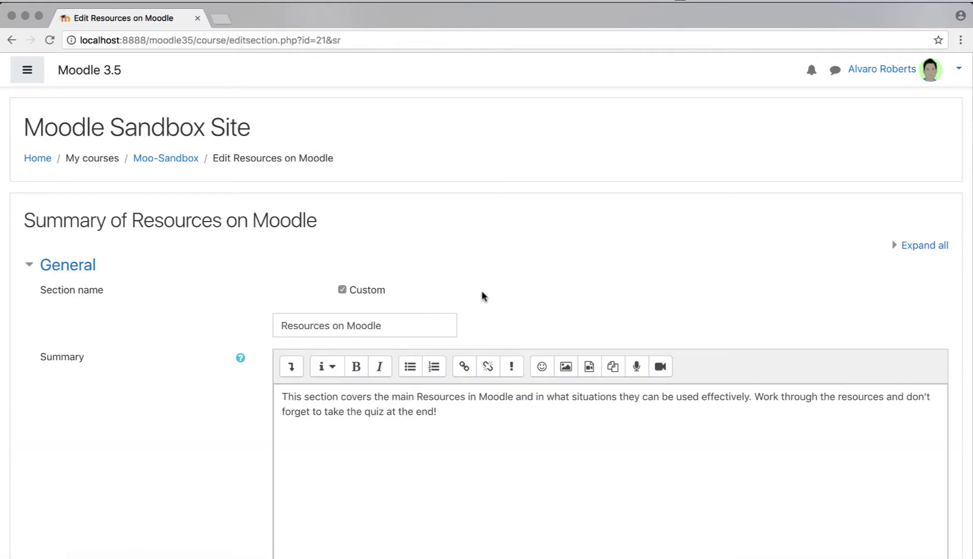
scroll(480, 293, "down", 5)
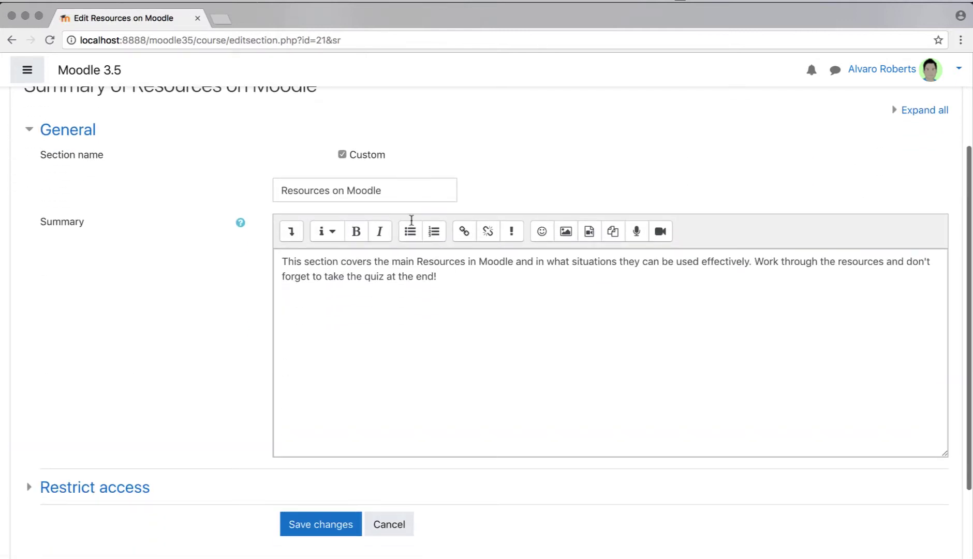
left_click(427, 193)
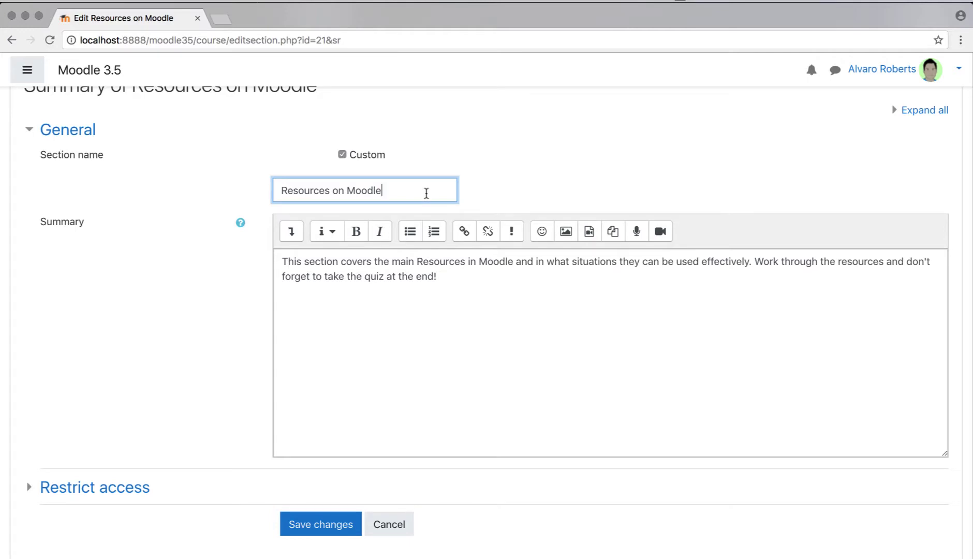
left_click(483, 302)
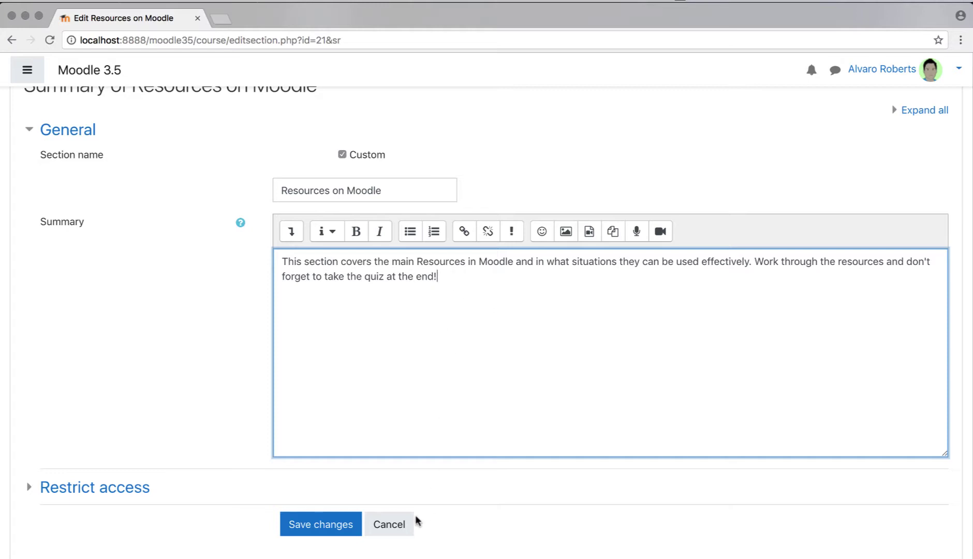
left_click(389, 525)
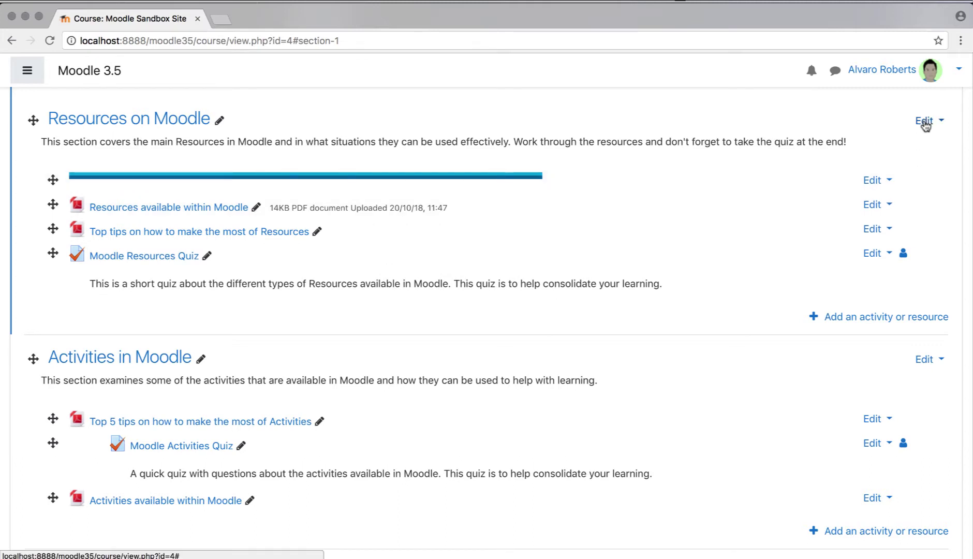
Step: Highlight the "Activities in Moodle" topic and remove its highlight again
left_click(923, 362)
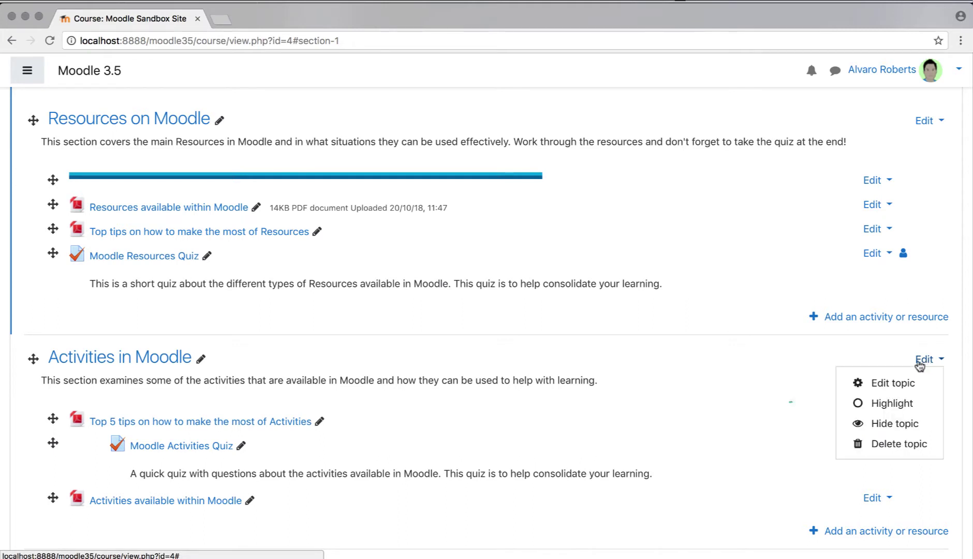
left_click(899, 409)
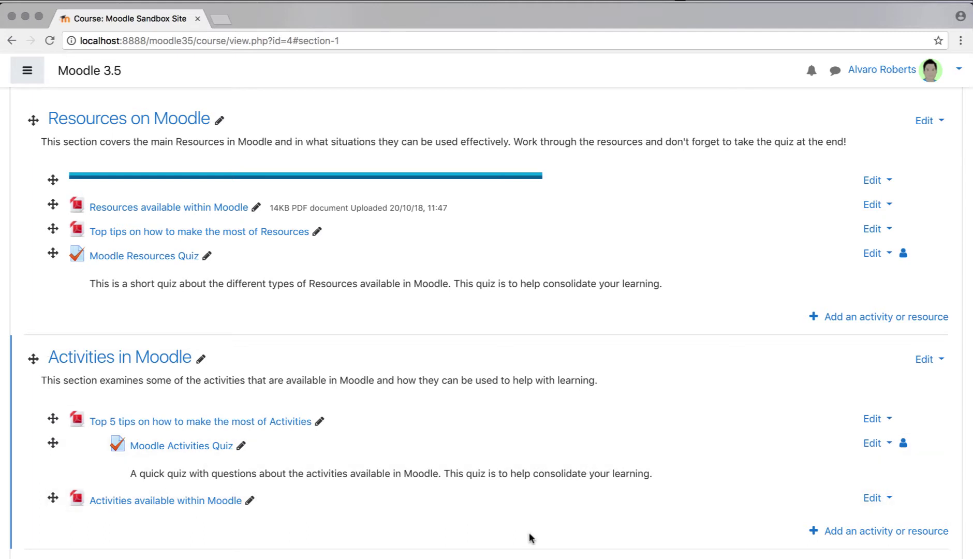
scroll(529, 532, "down", 1)
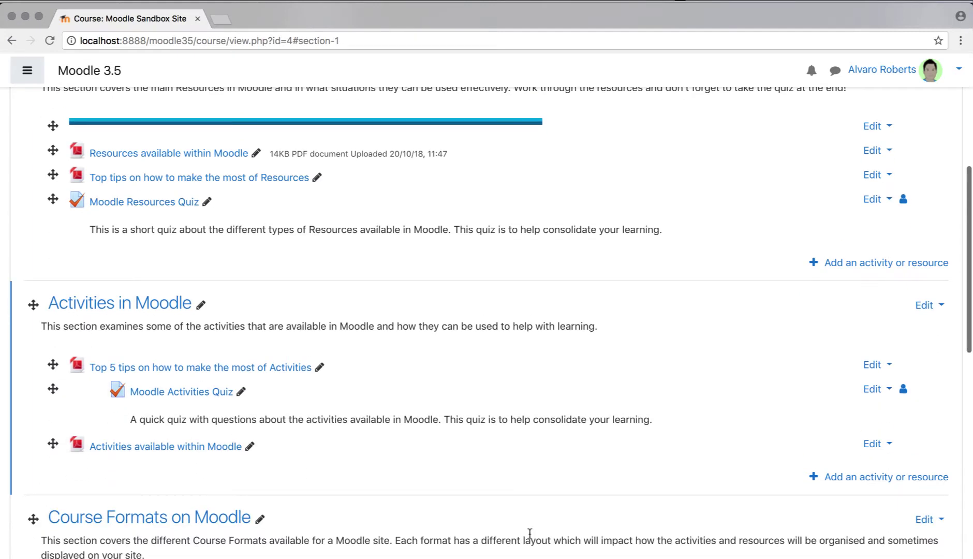
left_click(925, 310)
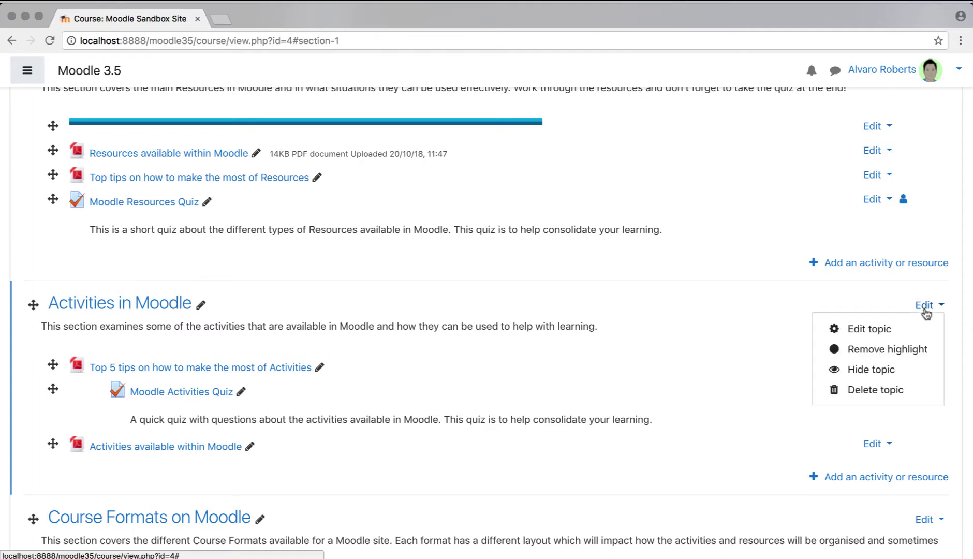
left_click(873, 352)
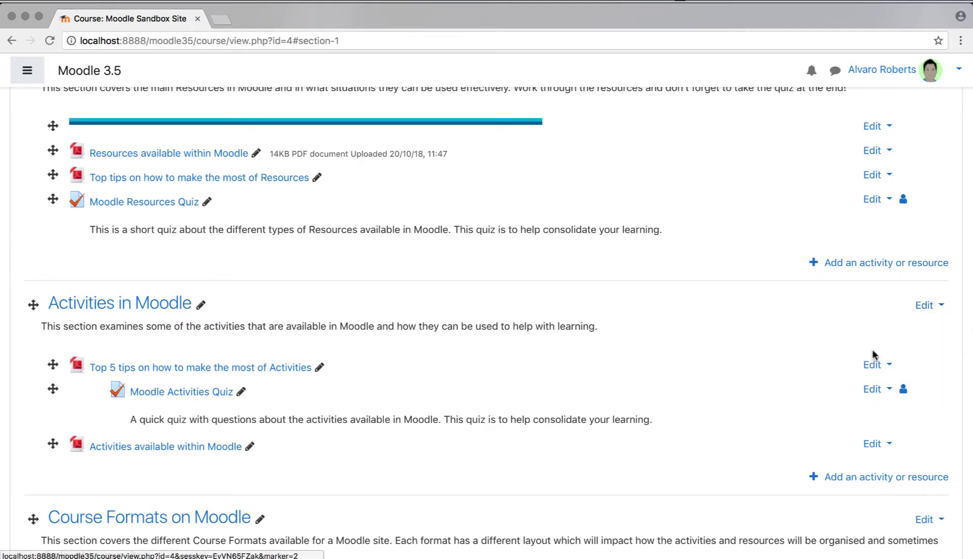
Step: Hide the "Activities in Moodle" topic from students, show it again, and view its remaining edit options
left_click(925, 306)
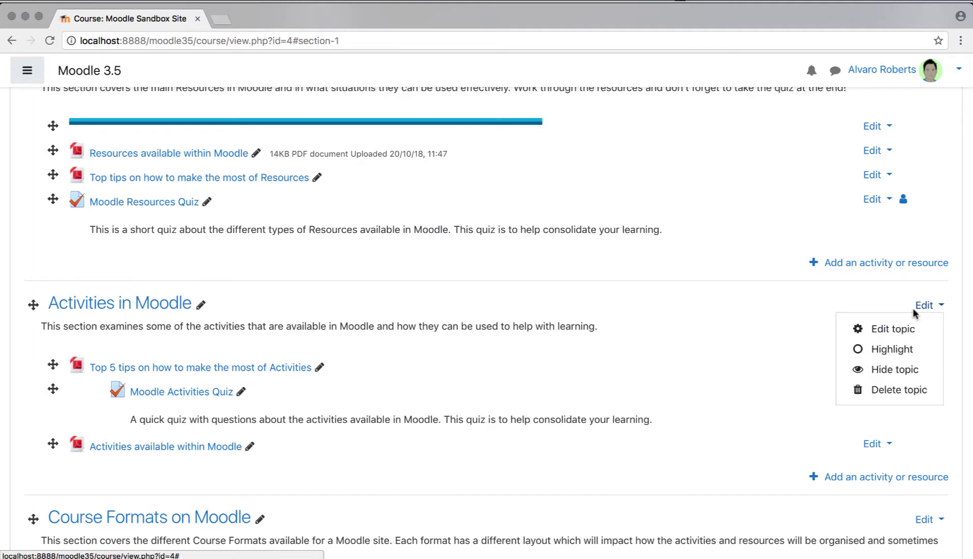
left_click(893, 374)
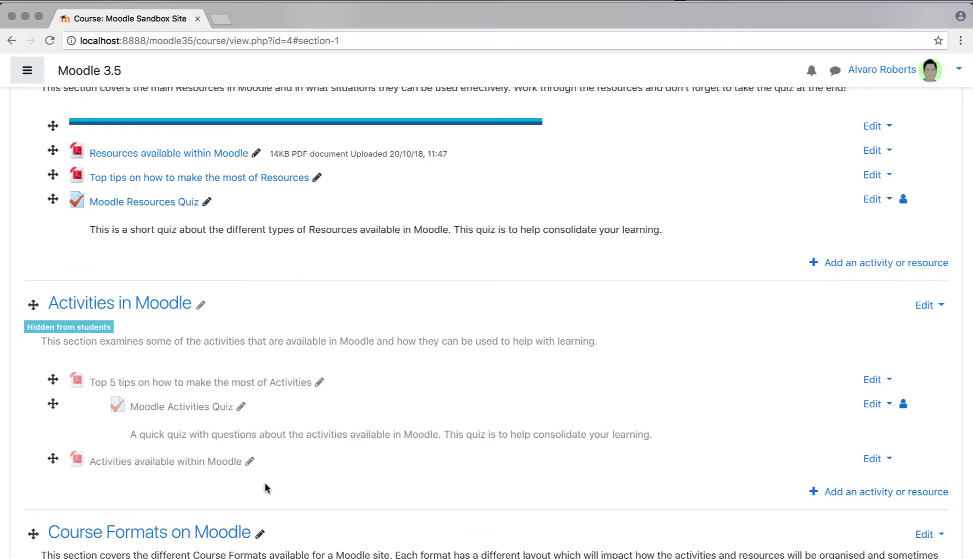
left_click(924, 306)
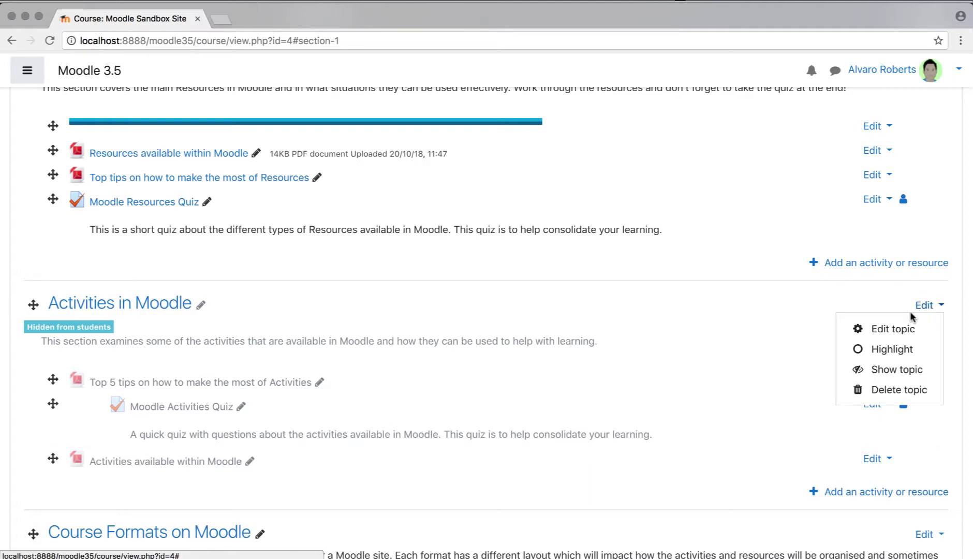
left_click(889, 372)
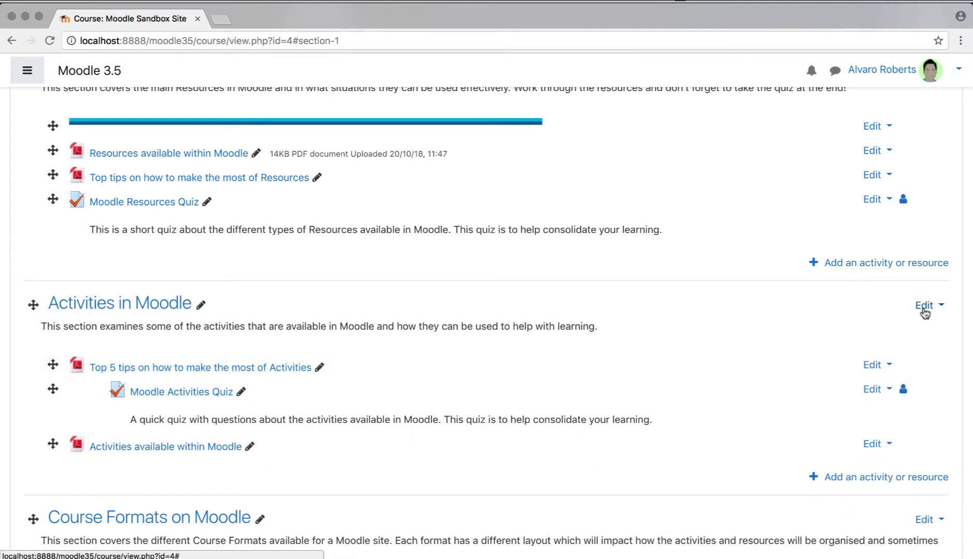
left_click(925, 310)
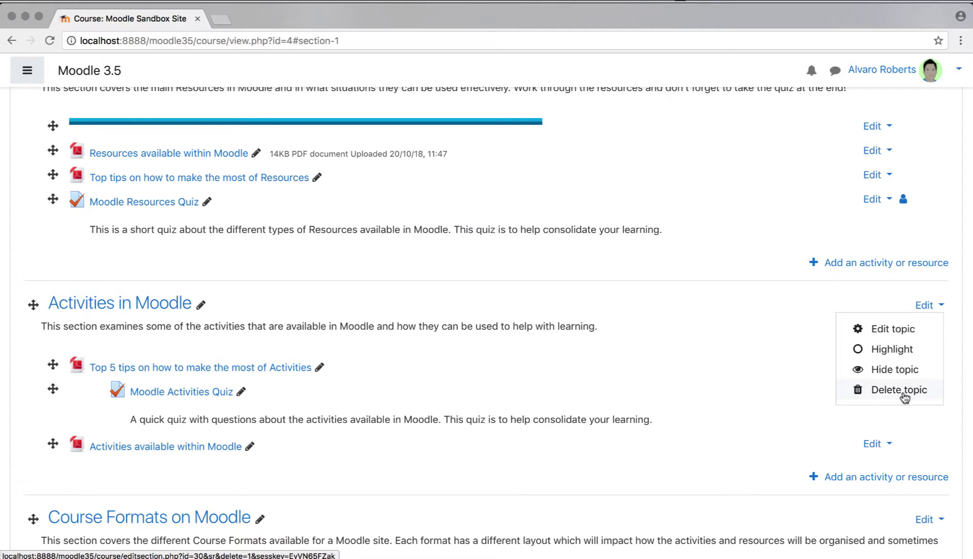
left_click(955, 368)
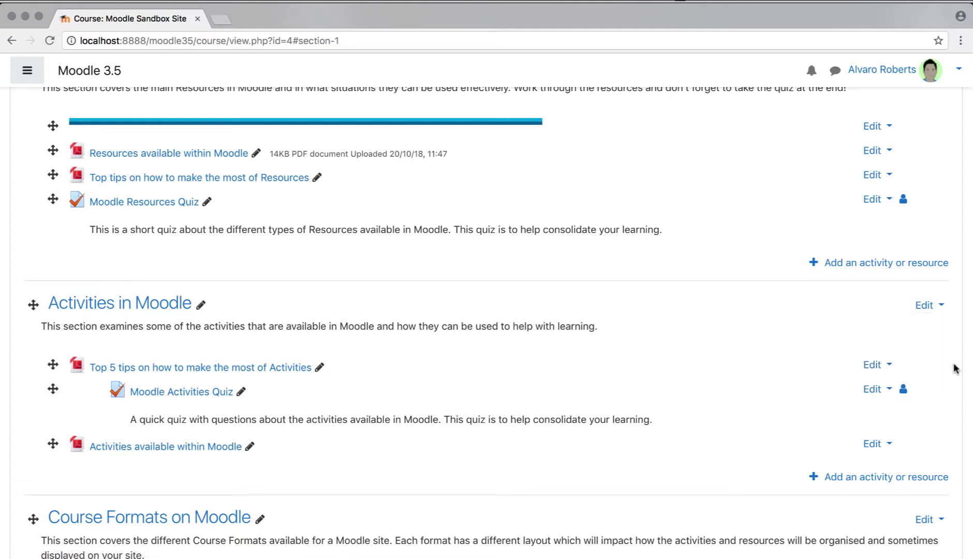
Step: Add 1 new topic section at the end of the course
scroll(954, 369, "down", 5)
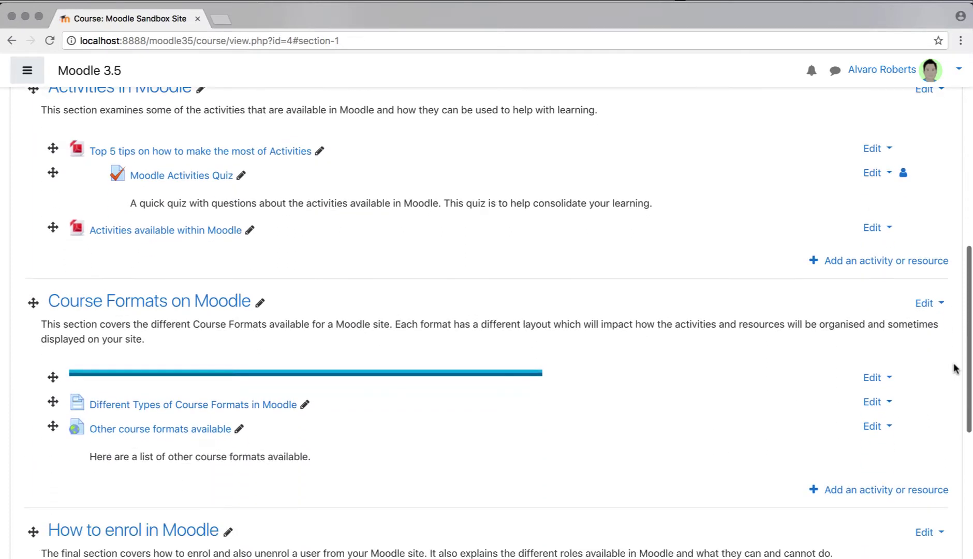
scroll(955, 369, "down", 8)
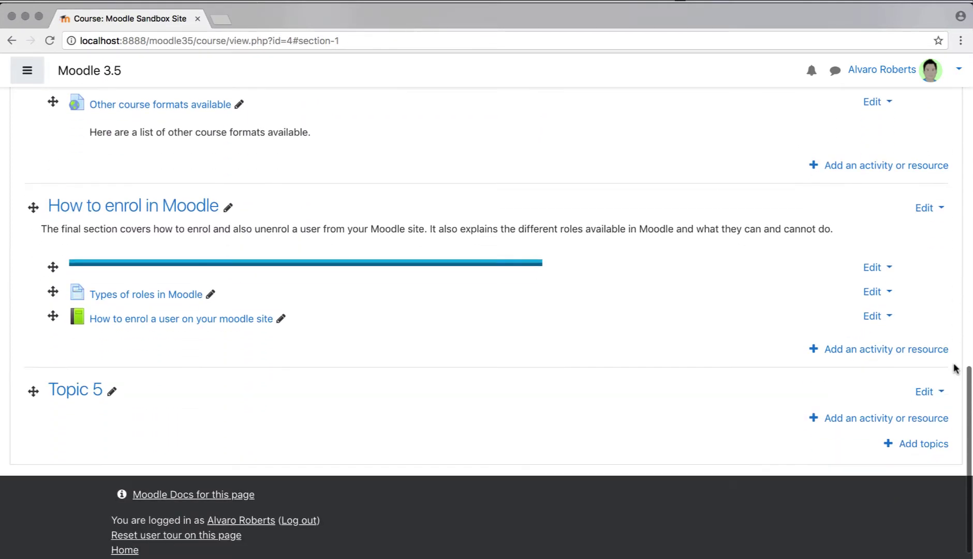
scroll(954, 368, "down", 1)
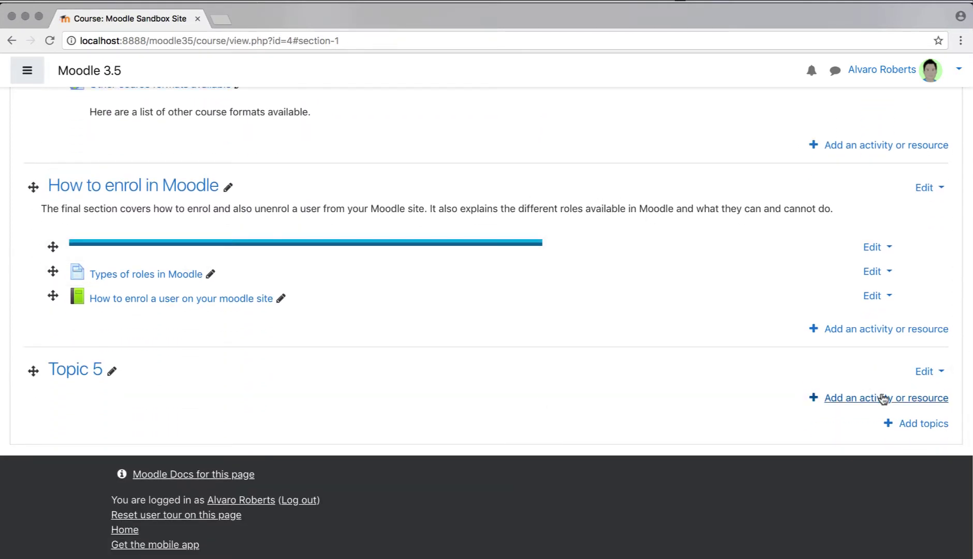
left_click(925, 424)
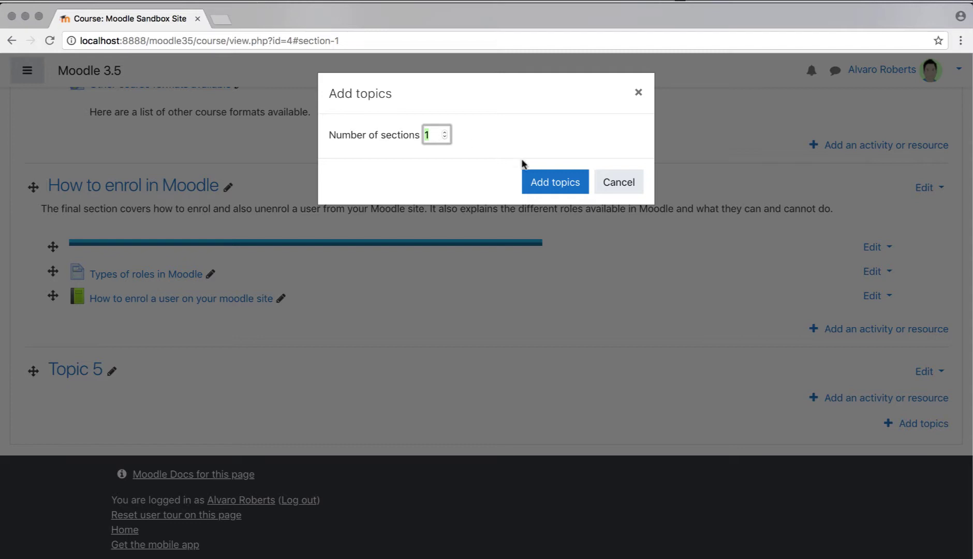
left_click(552, 183)
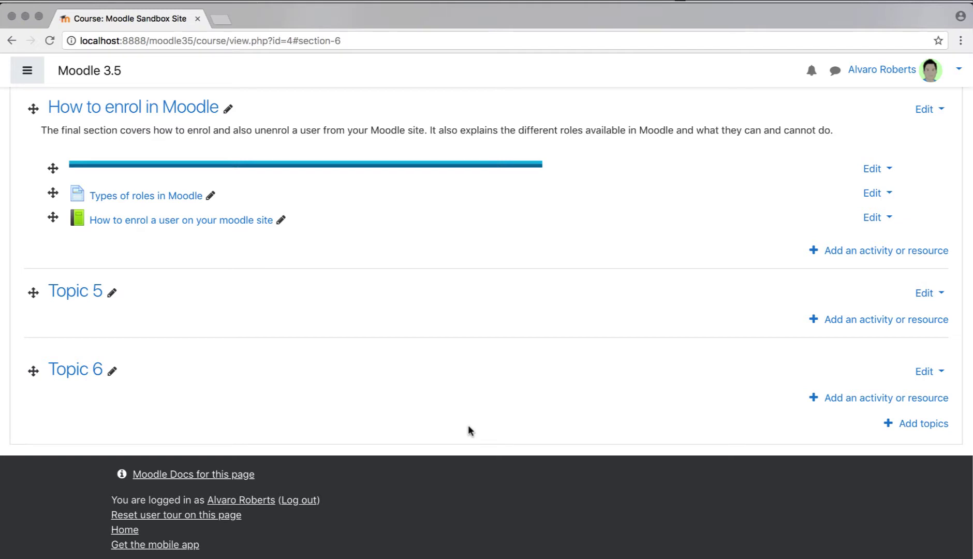
scroll(468, 426, "up", 10)
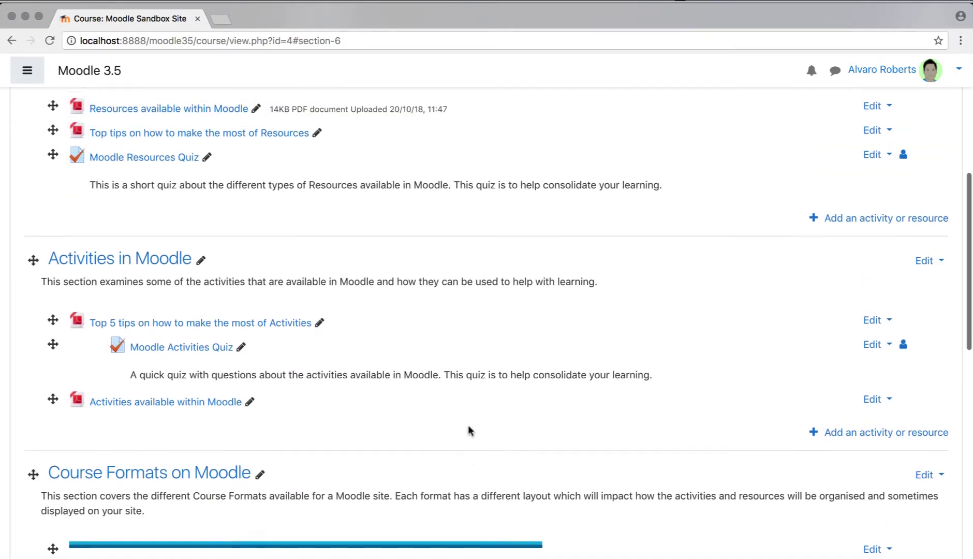
Step: Examine the settings of the "Top 5 tips on how to make the most of Activities" file and leave them without saving
scroll(467, 424, "up", 2)
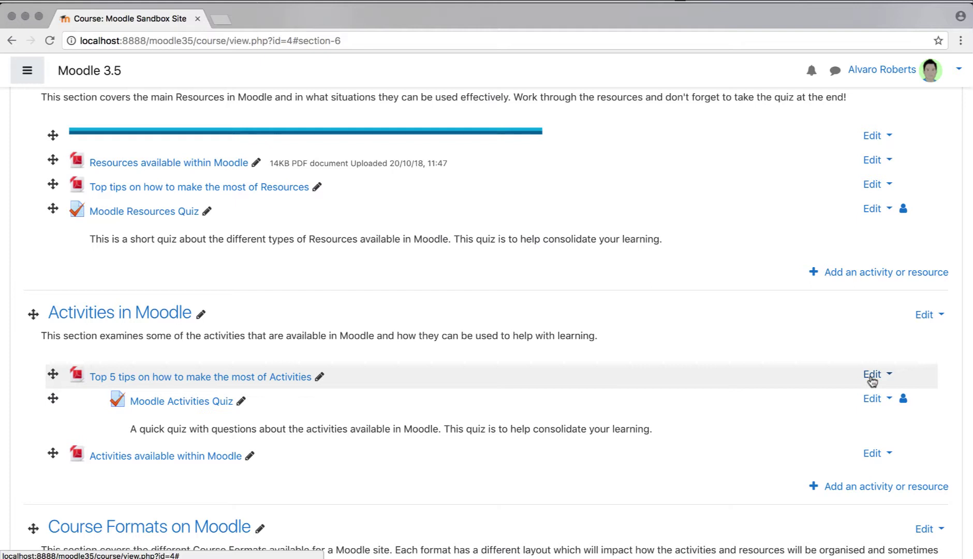
left_click(872, 375)
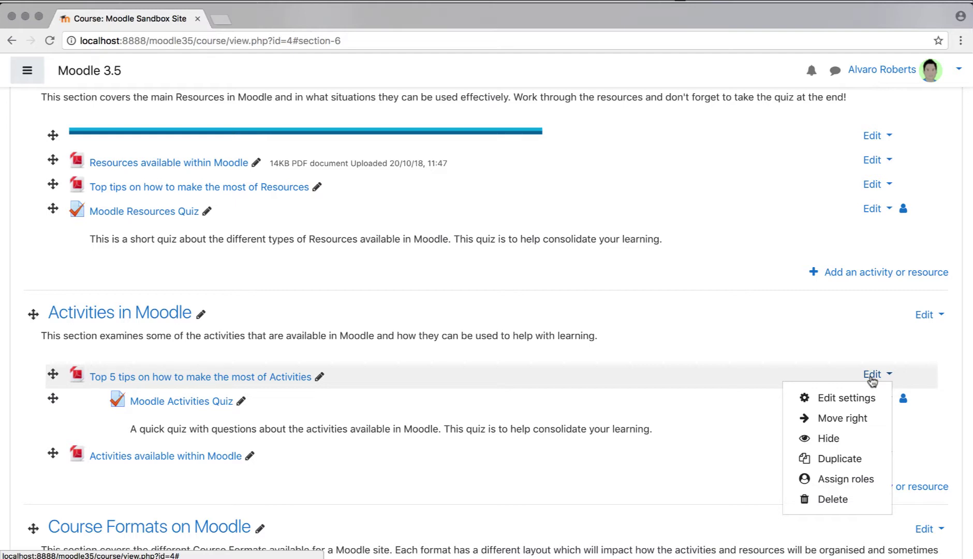
left_click(835, 400)
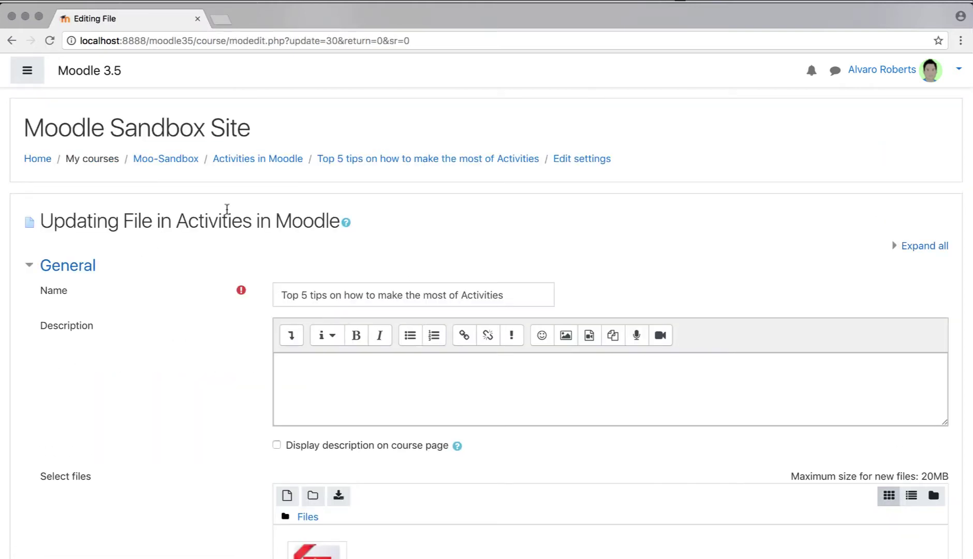
scroll(226, 207, "down", 3)
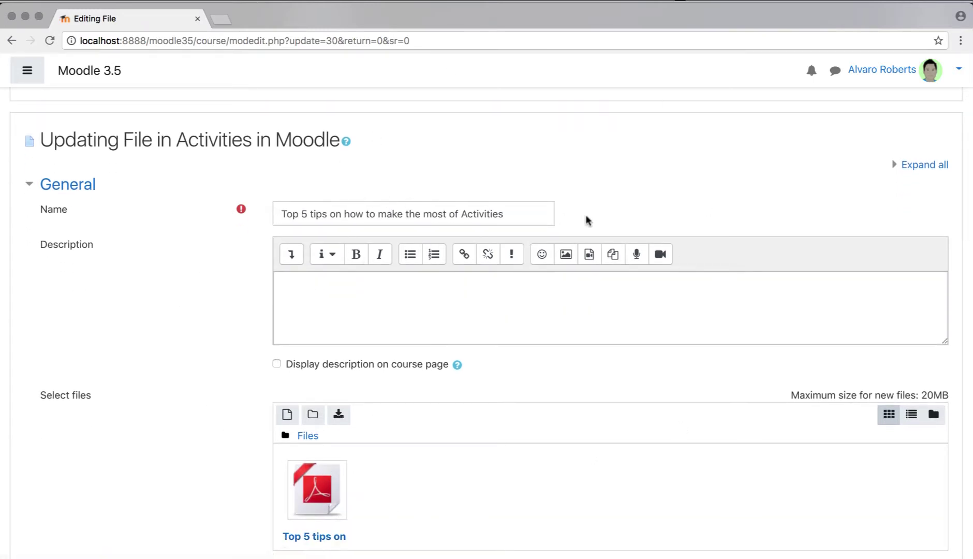
left_click(513, 212)
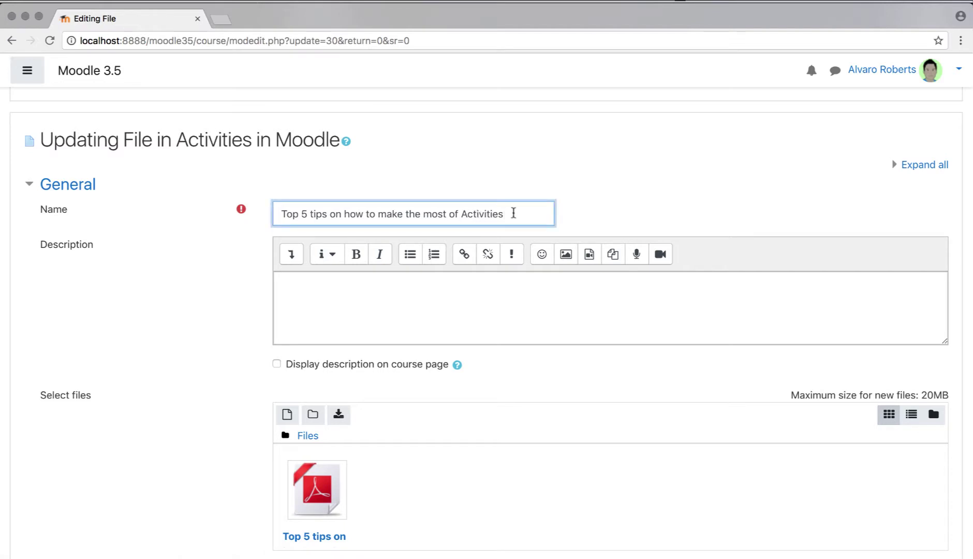
left_click(636, 220)
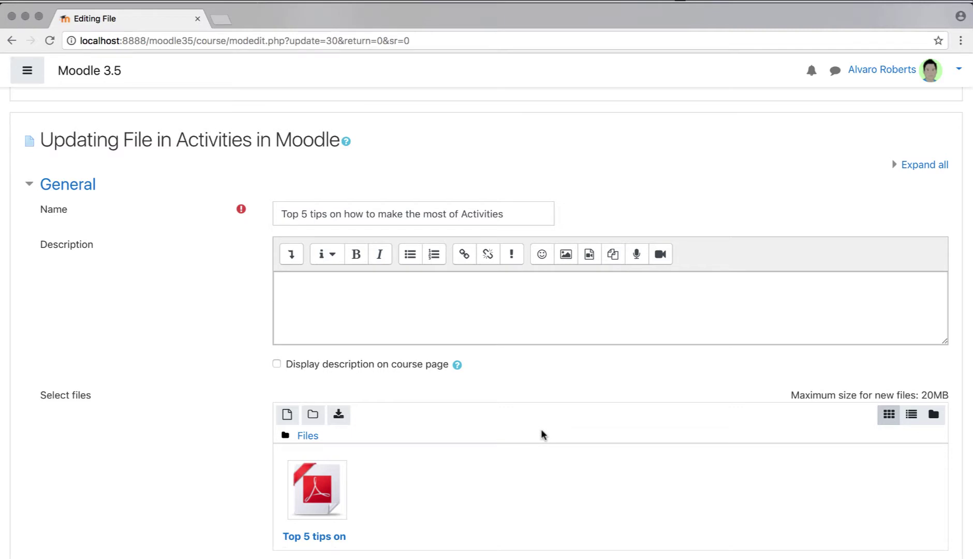
scroll(543, 434, "down", 3)
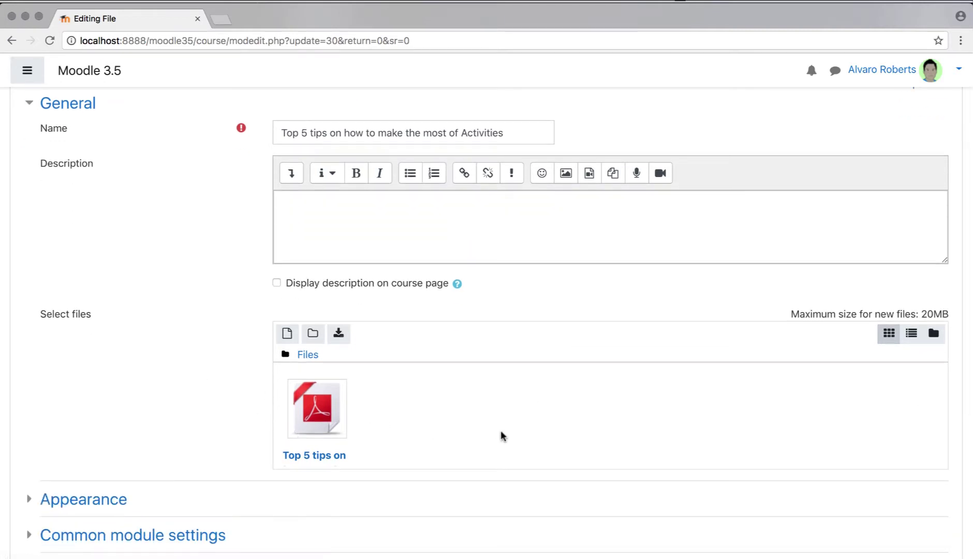
scroll(233, 382, "down", 2)
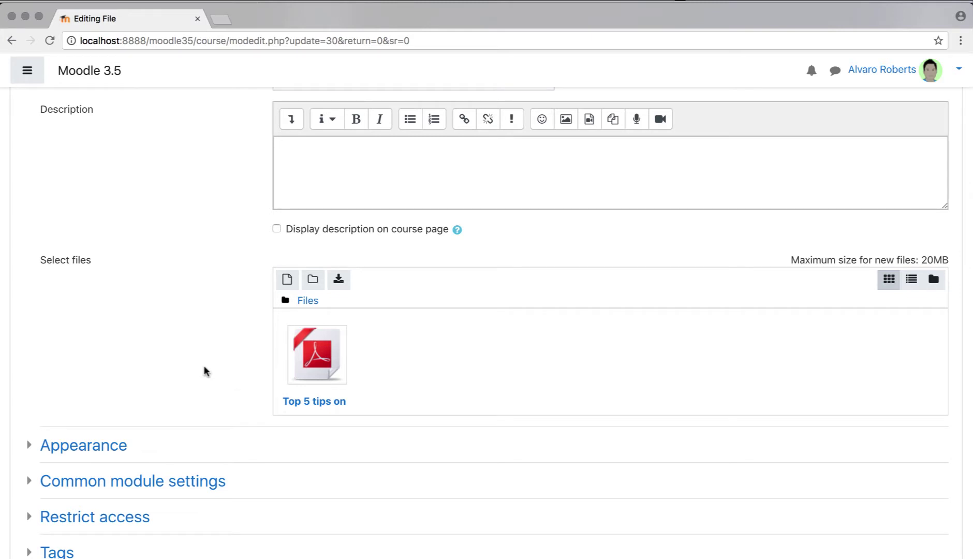
scroll(205, 370, "down", 2)
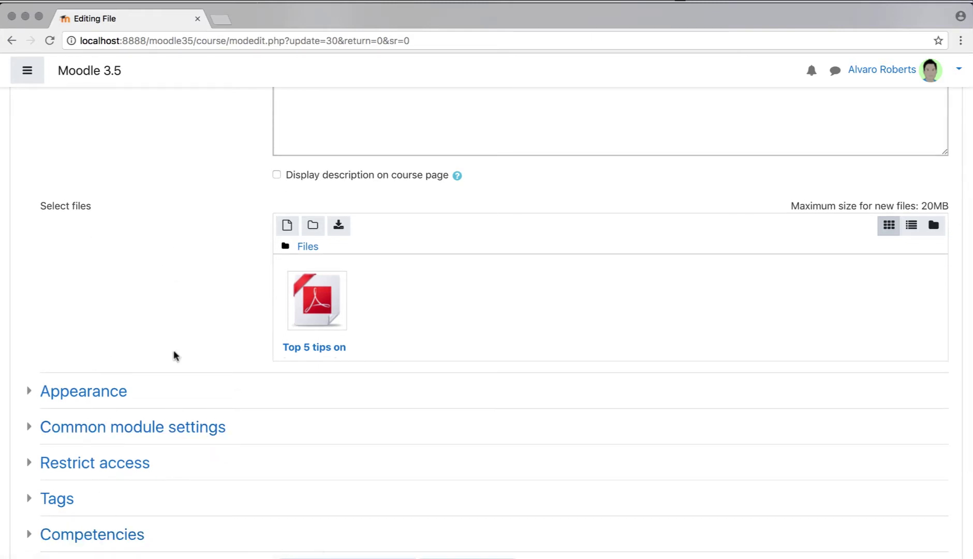
scroll(176, 355, "down", 2)
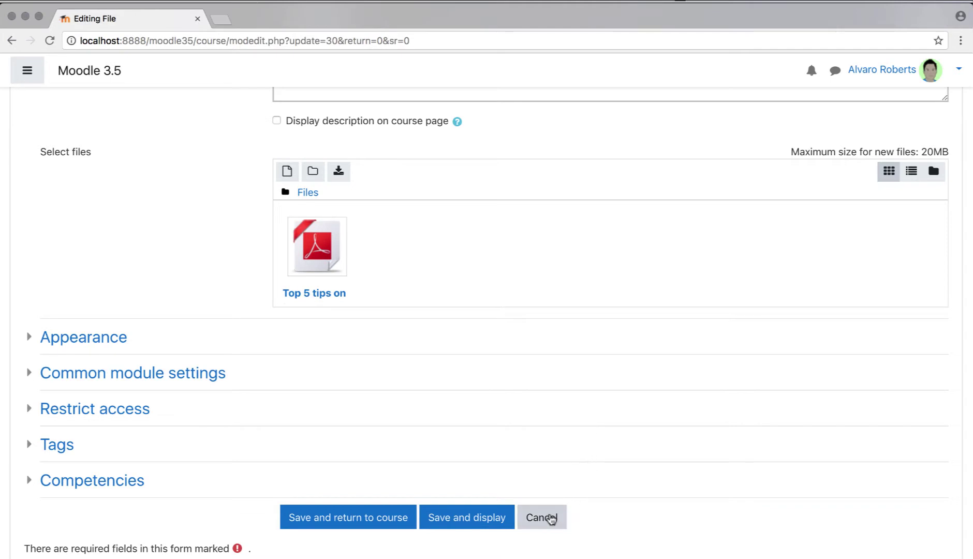
left_click(551, 519)
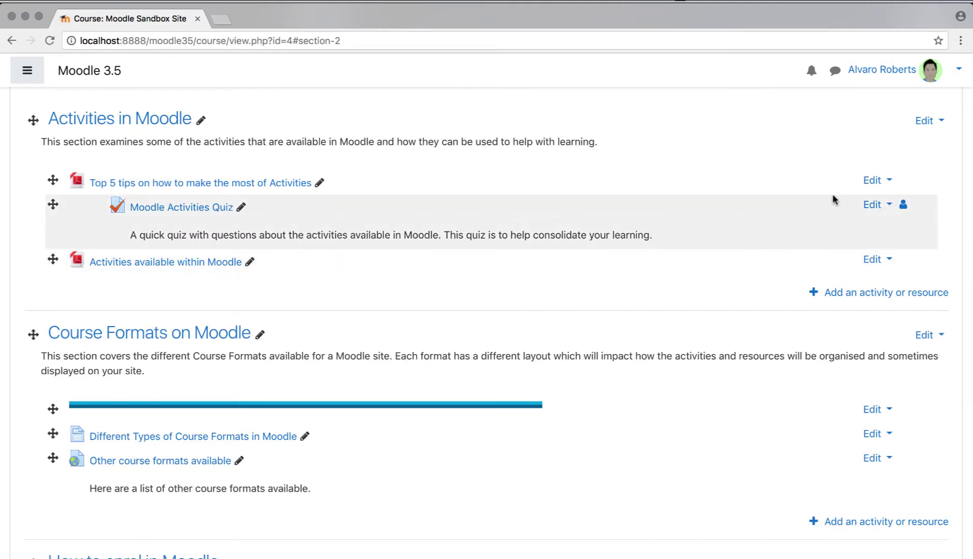
Step: Outdent the "Moodle Activities Quiz" by two levels, then indent it by one level
left_click(872, 180)
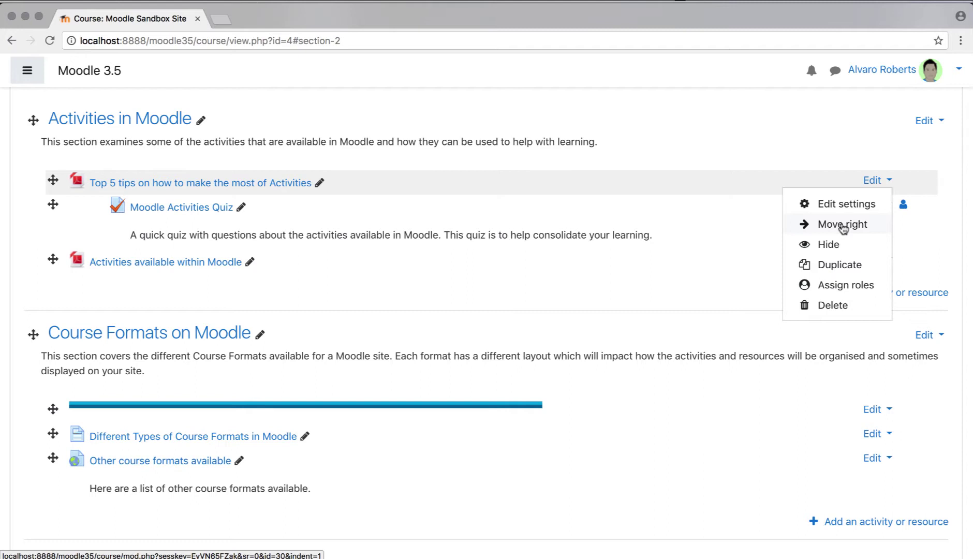
left_click(957, 225)
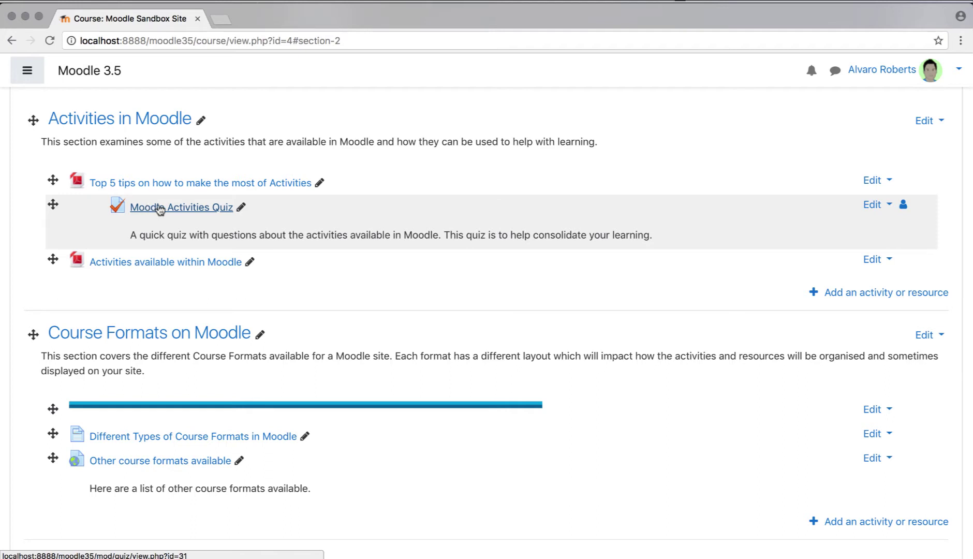
left_click(874, 207)
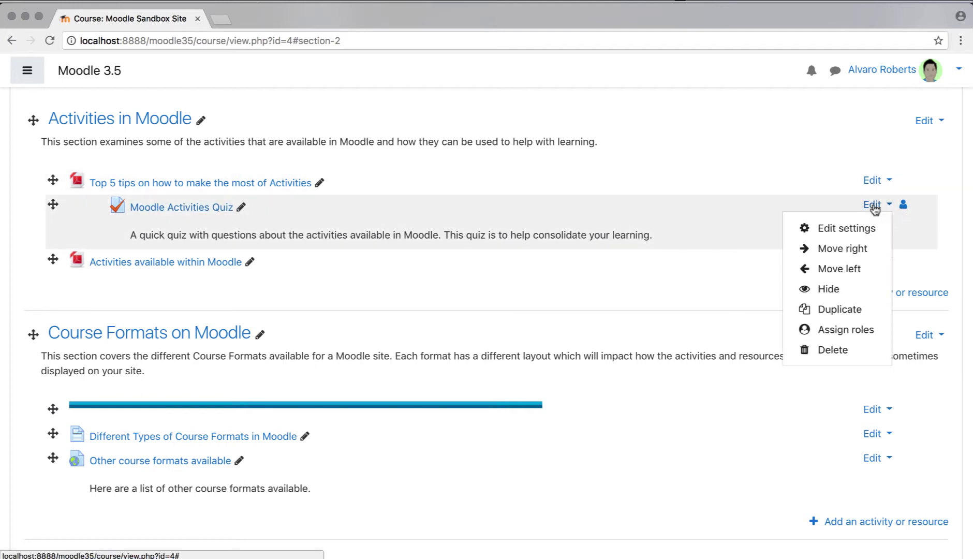
left_click(839, 270)
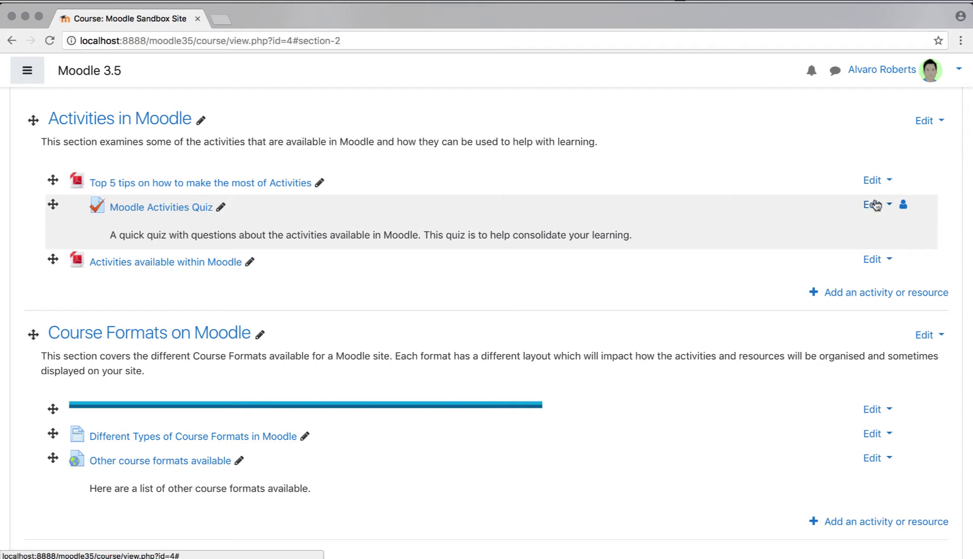
left_click(873, 205)
left_click(844, 270)
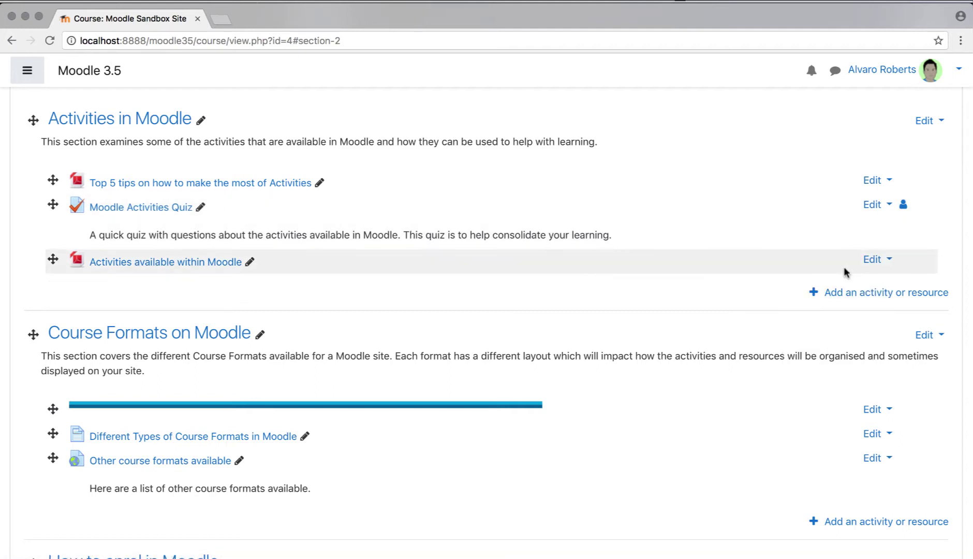
left_click(873, 205)
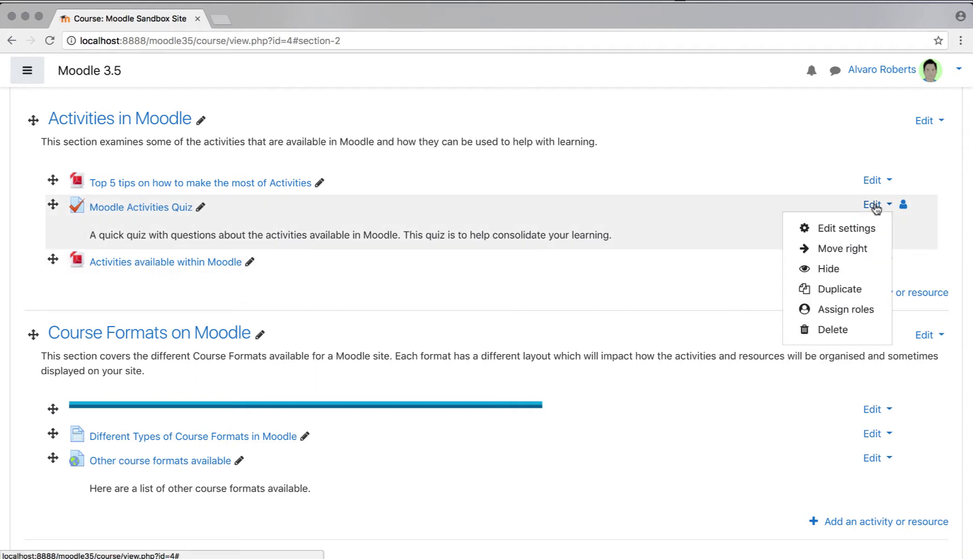
left_click(854, 250)
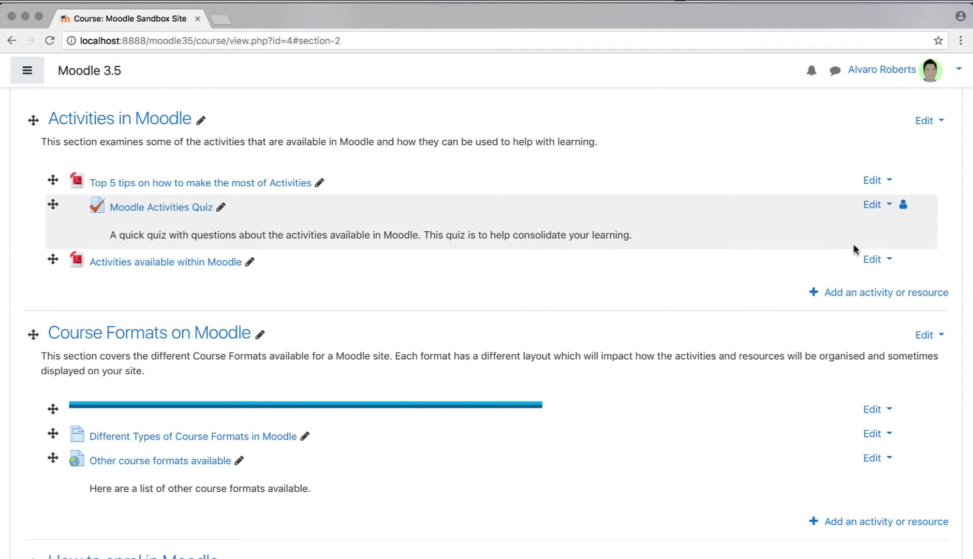
Step: Hide the "Top 5 tips on how to make the most of Activities" file from students and show it again
left_click(872, 183)
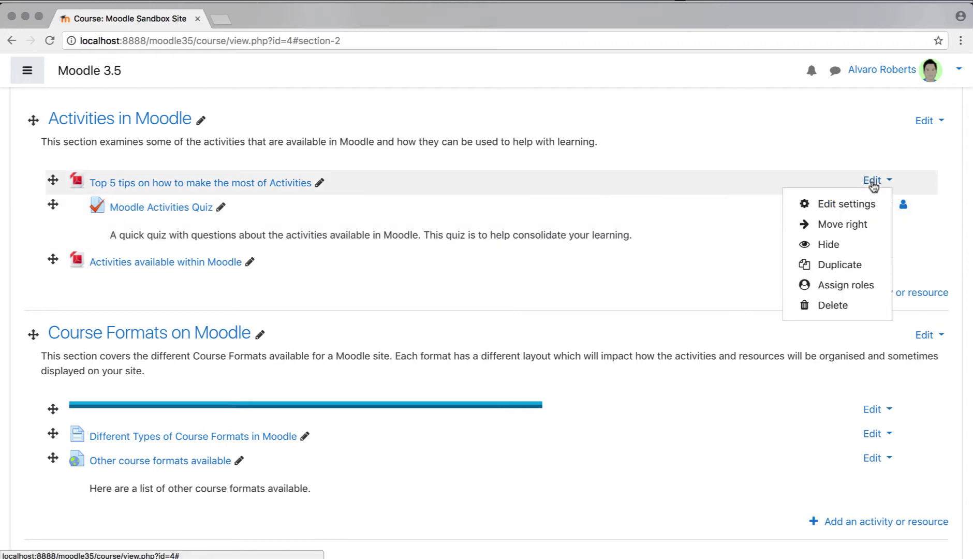
left_click(829, 245)
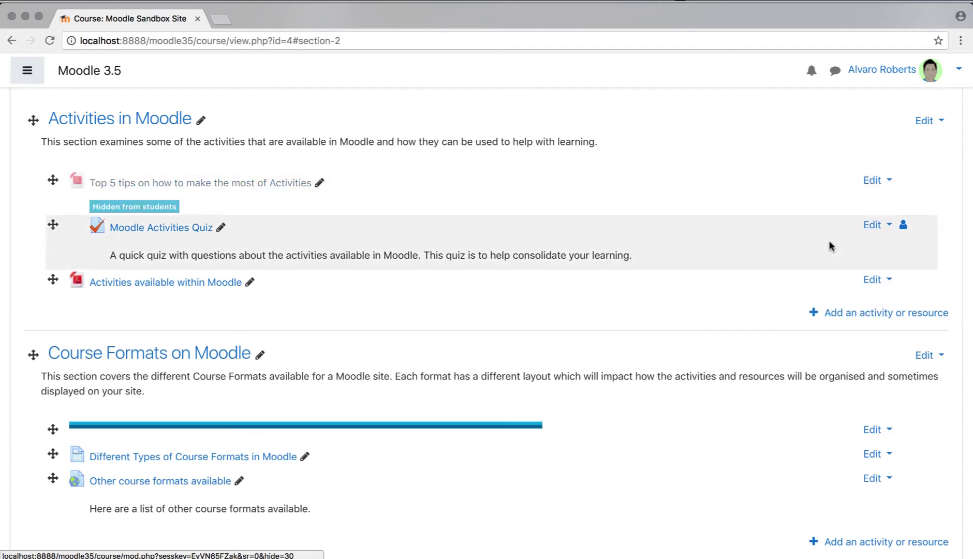
left_click(871, 181)
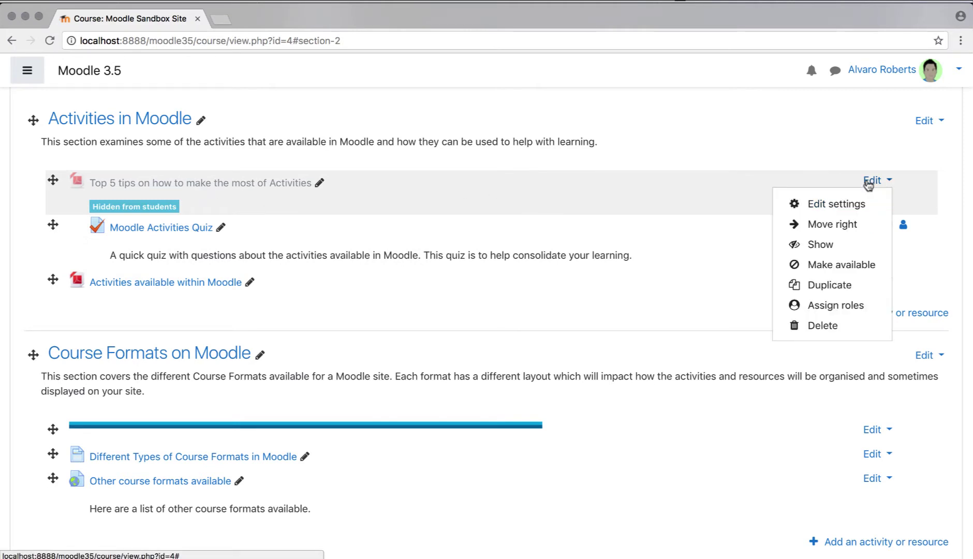
left_click(813, 245)
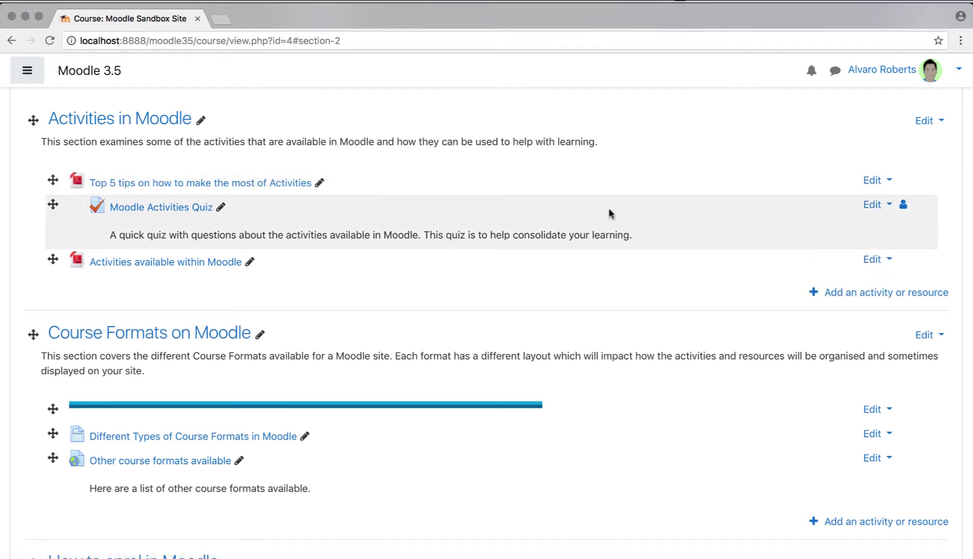
Step: Duplicate the "Top 5 tips on how to make the most of Activities" file, delete the copy, and view the original's remaining edit options
left_click(872, 181)
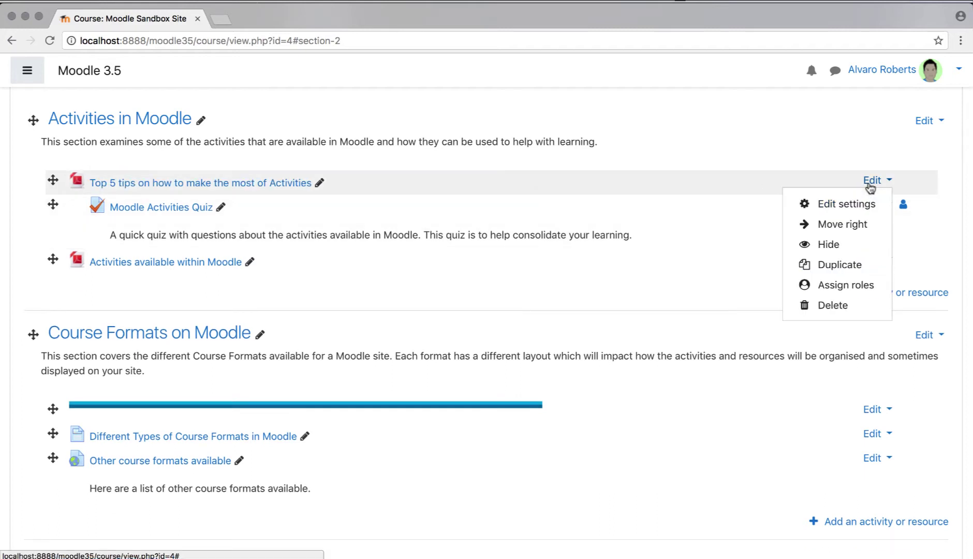
left_click(837, 266)
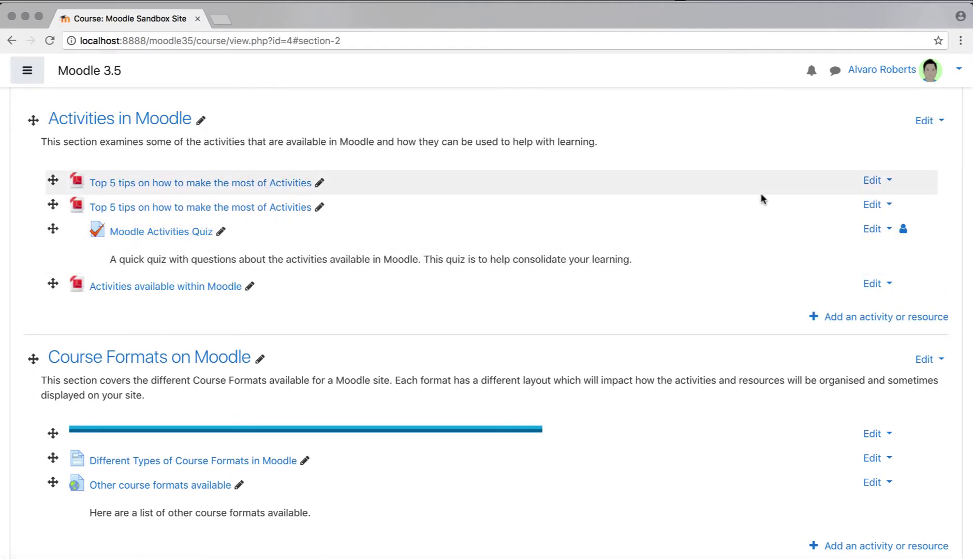
left_click(873, 205)
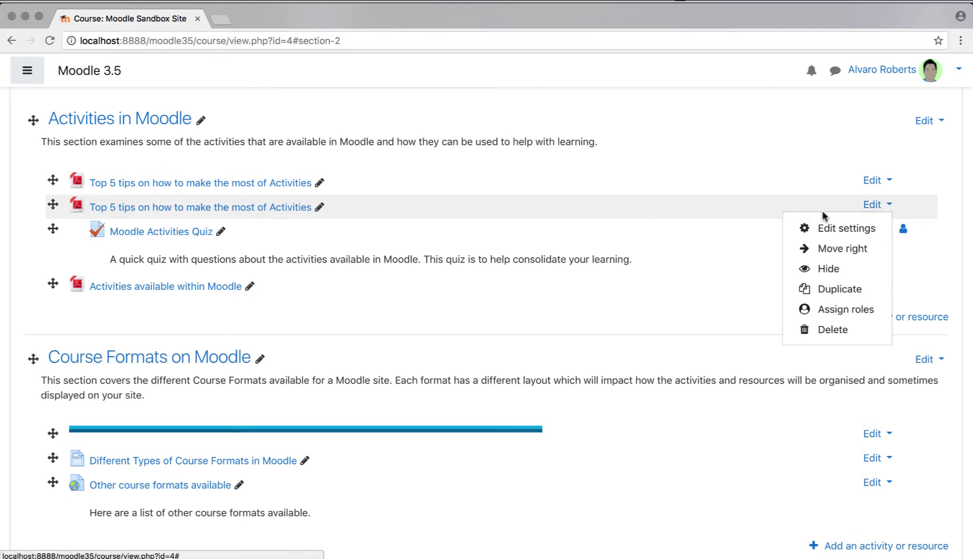
left_click(829, 332)
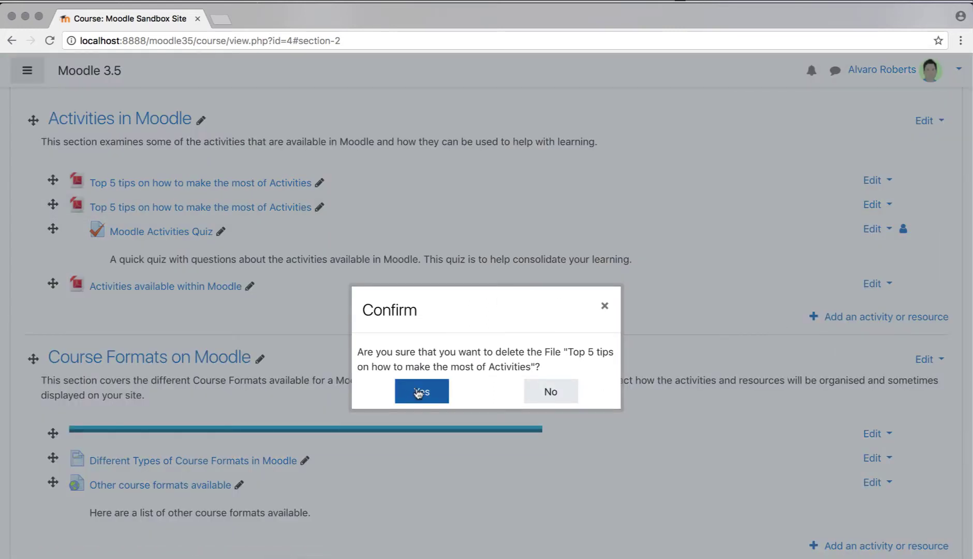
left_click(419, 393)
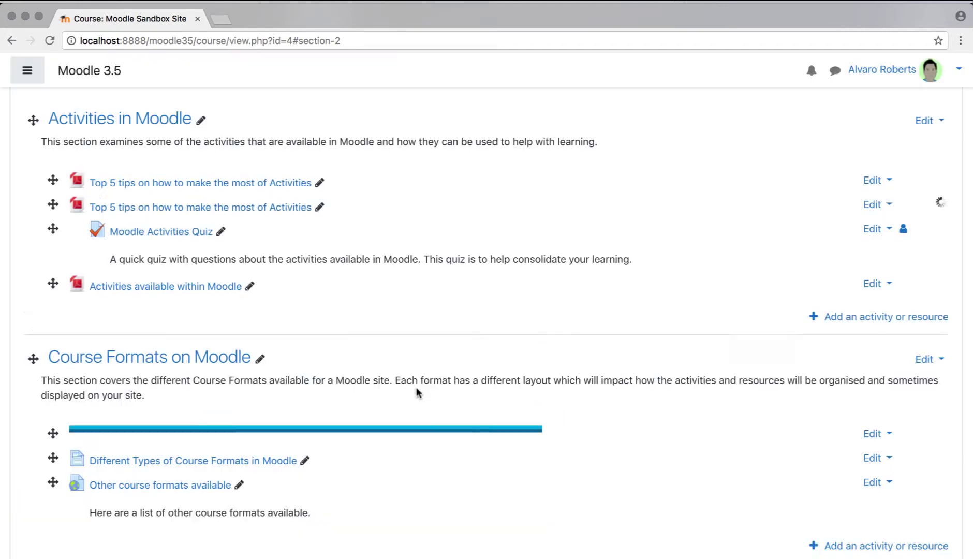
left_click(874, 182)
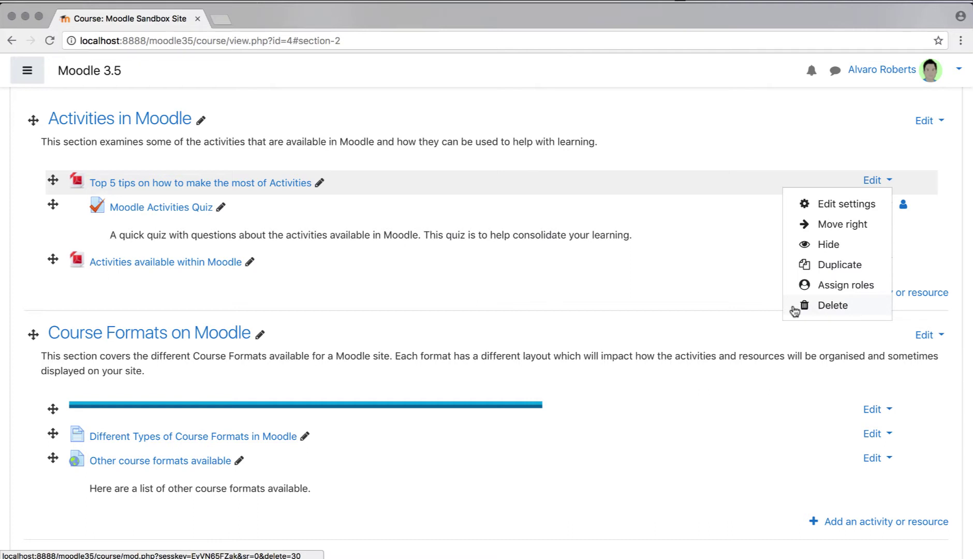
left_click(522, 295)
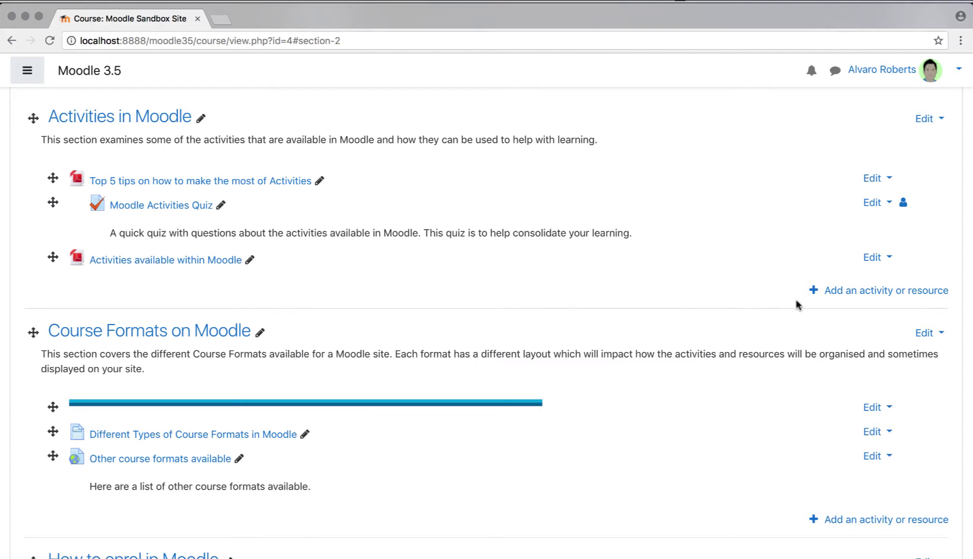
Step: Start adding a new Forum activity to the "Activities in Moodle" section
left_click(849, 293)
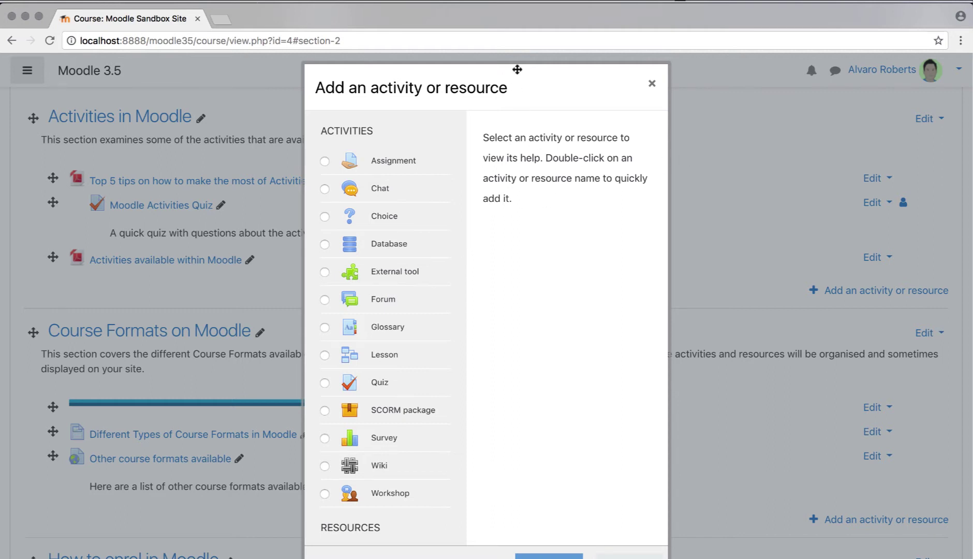
left_click_drag(516, 69, 516, 50)
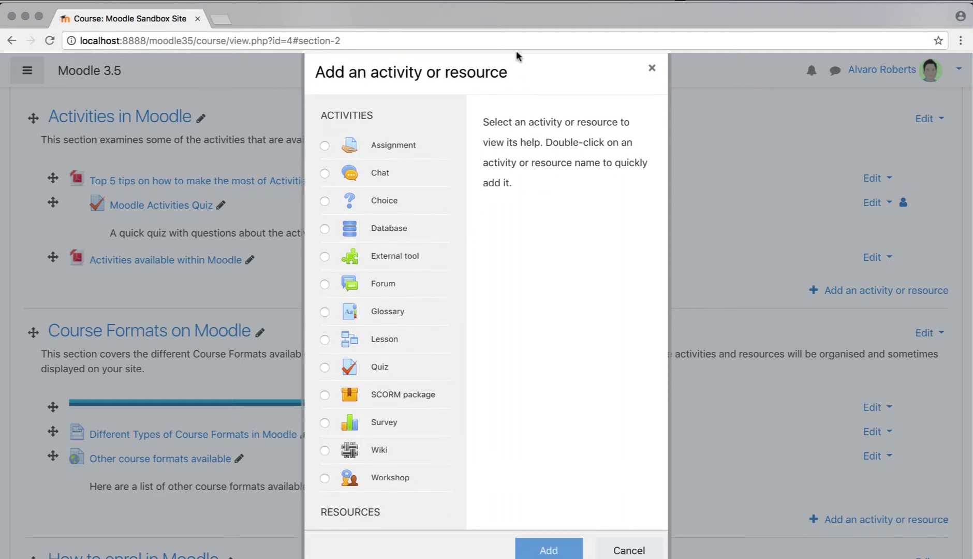
left_click(325, 284)
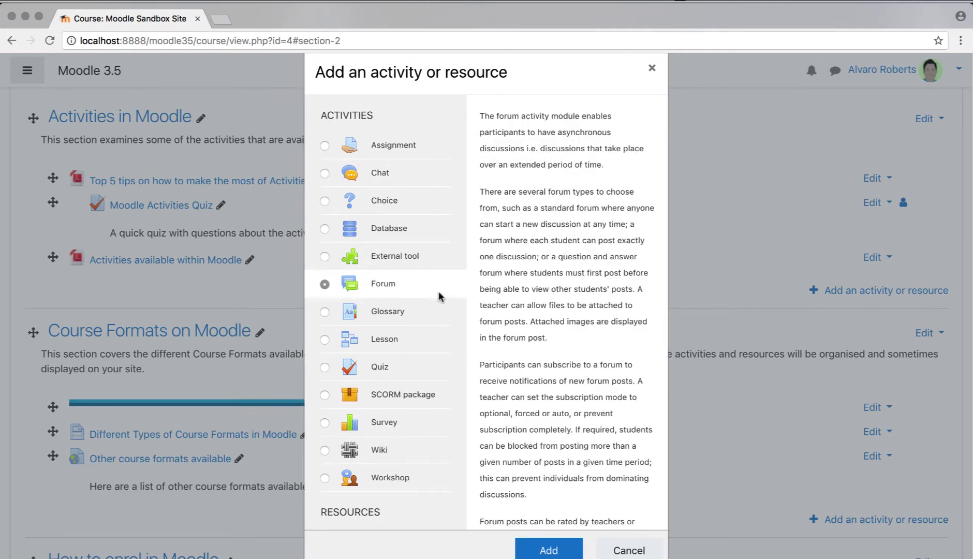
left_click(549, 551)
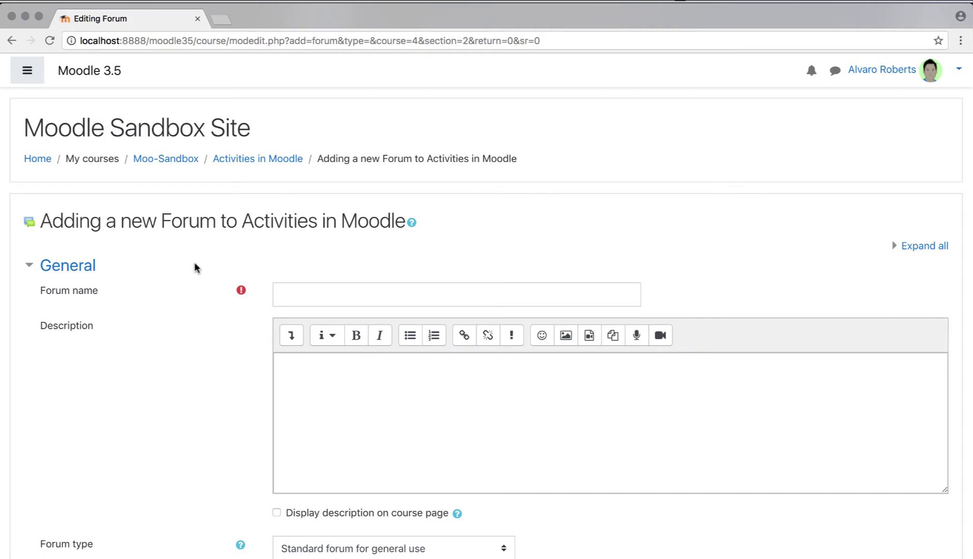
Step: Name the new forum "Introduction Forum", keep its other settings at their defaults, and save it, returning to the course page
scroll(195, 267, "down", 3)
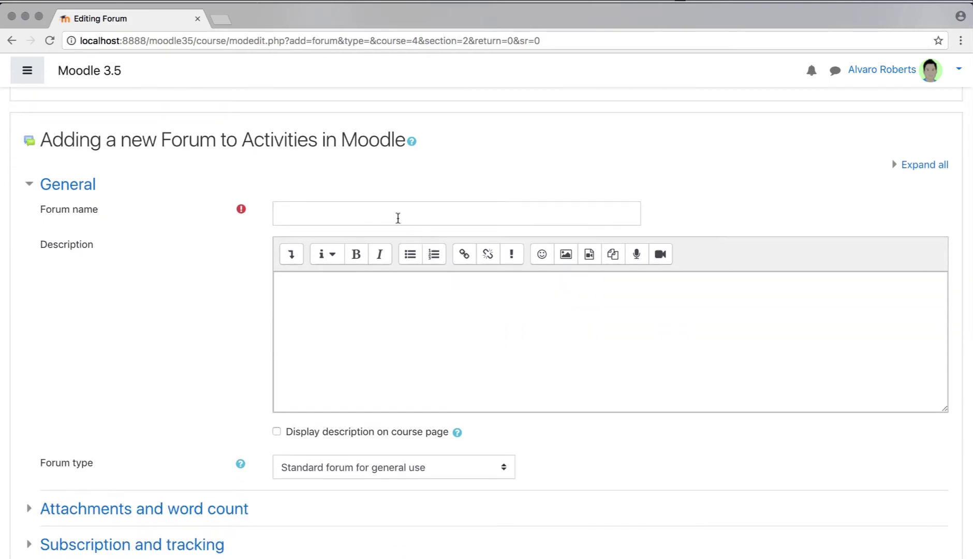
left_click(396, 217)
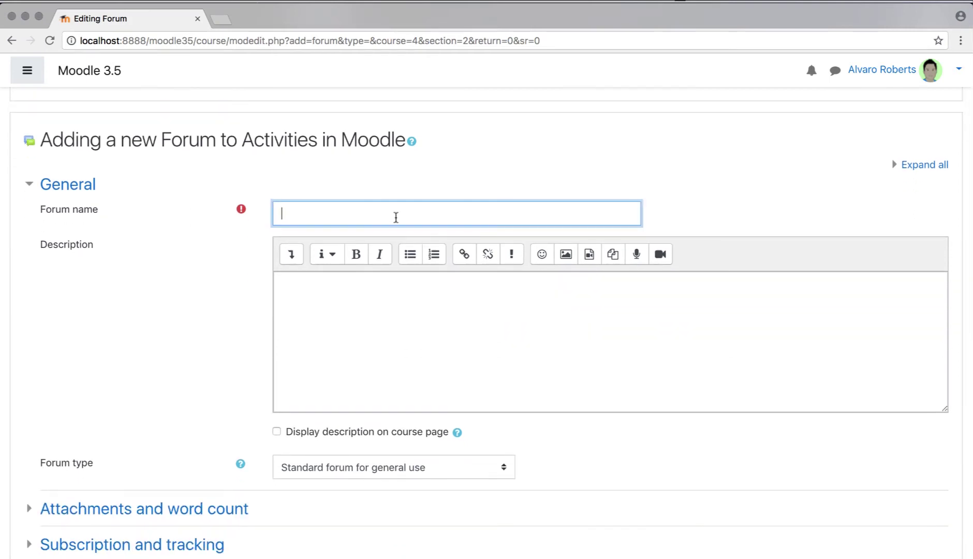
type("Introduction Forum")
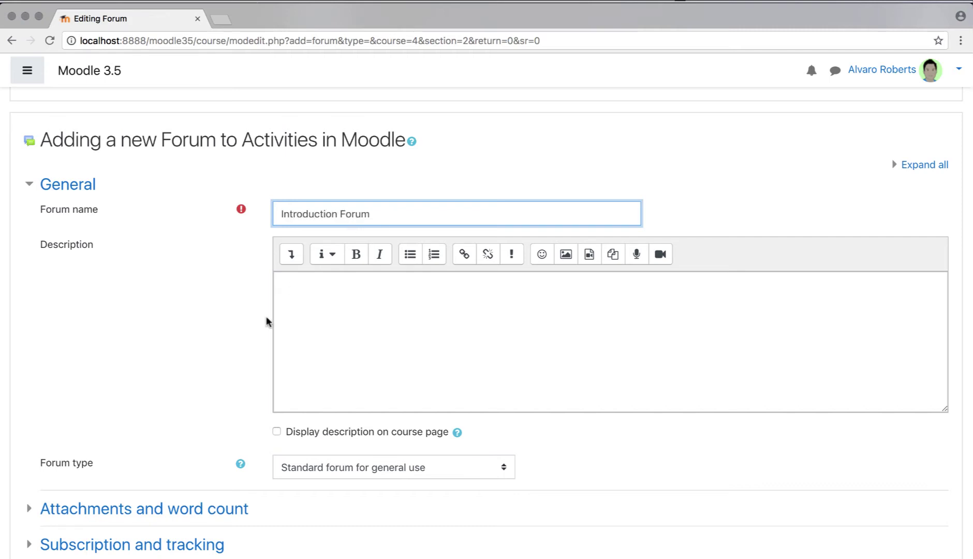
left_click(257, 322)
scroll(257, 322, "down", 3)
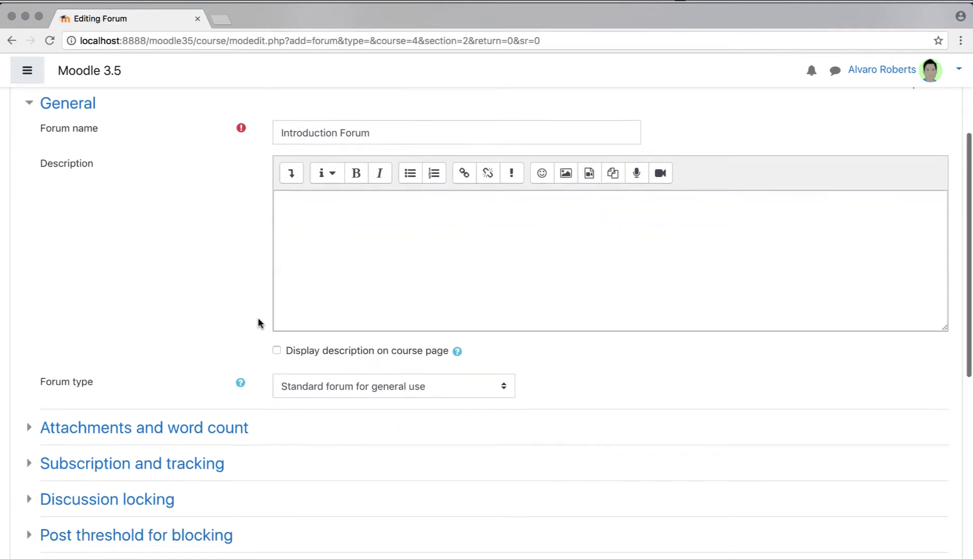
scroll(258, 321, "down", 10)
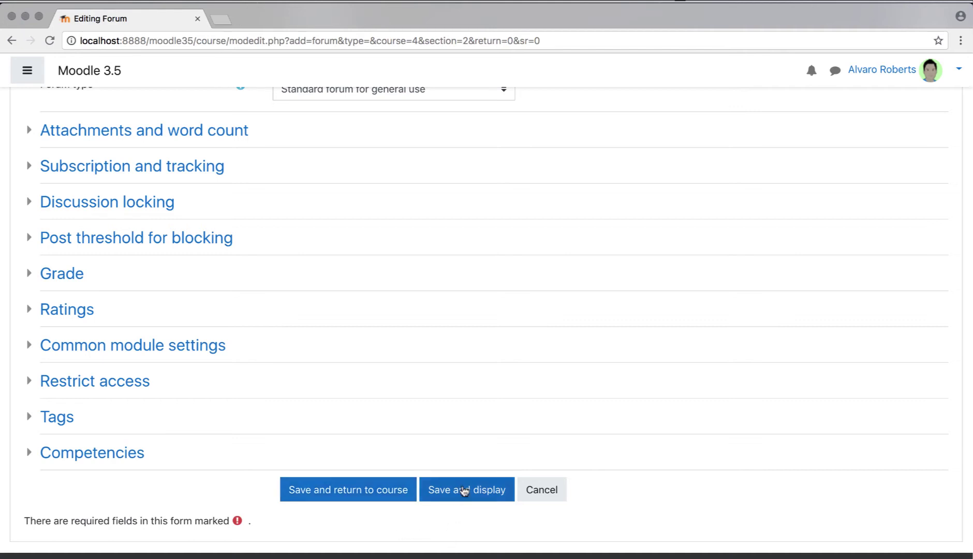
left_click(463, 491)
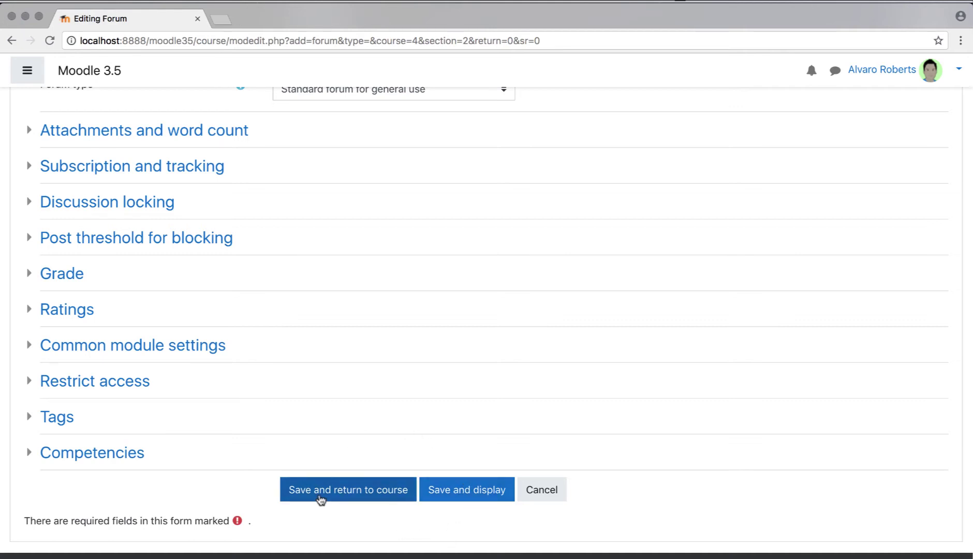
left_click(321, 498)
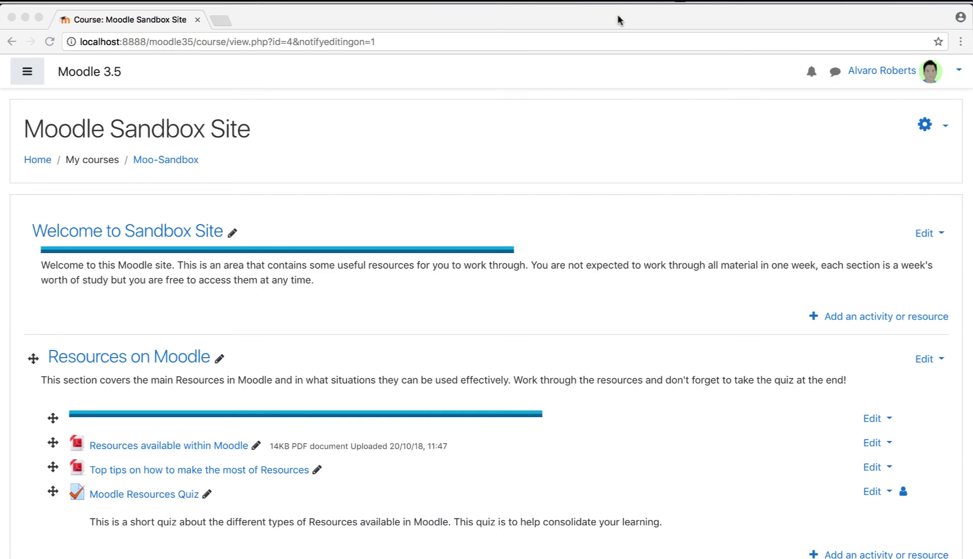
Step: Move the browser window to expose the desktop and upload "Moodle review.pdf" from there into the "Welcome to Sandbox Site" section
left_click_drag(618, 17, 610, 129)
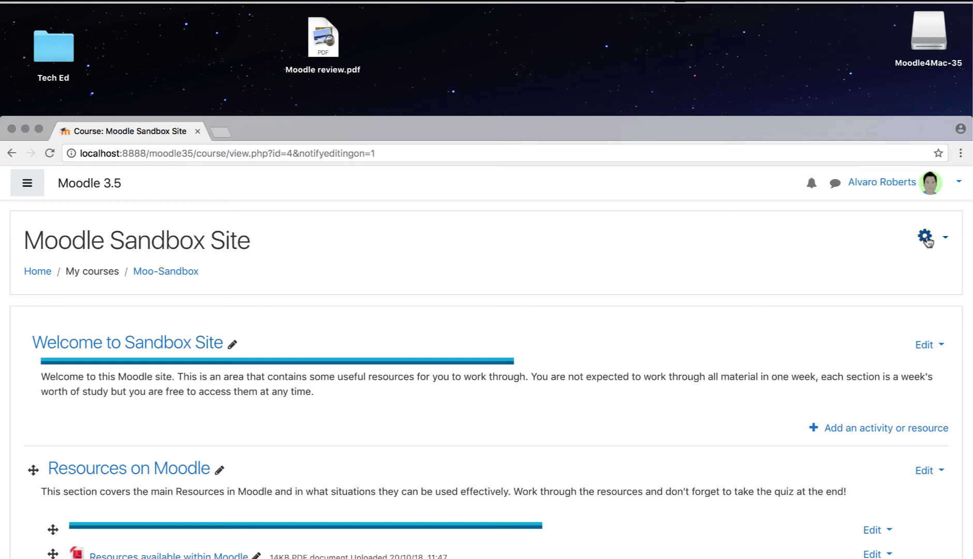
left_click(323, 52)
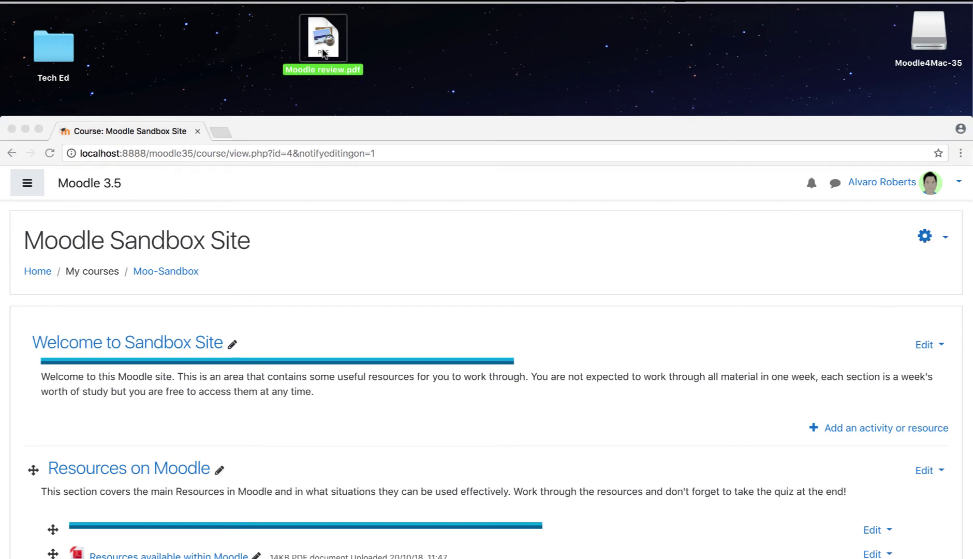
left_click_drag(320, 37, 309, 435)
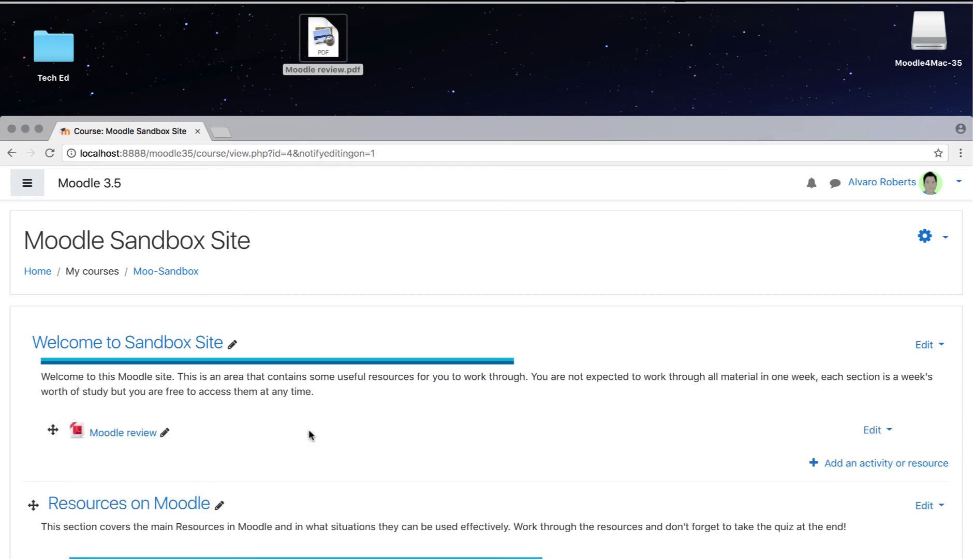